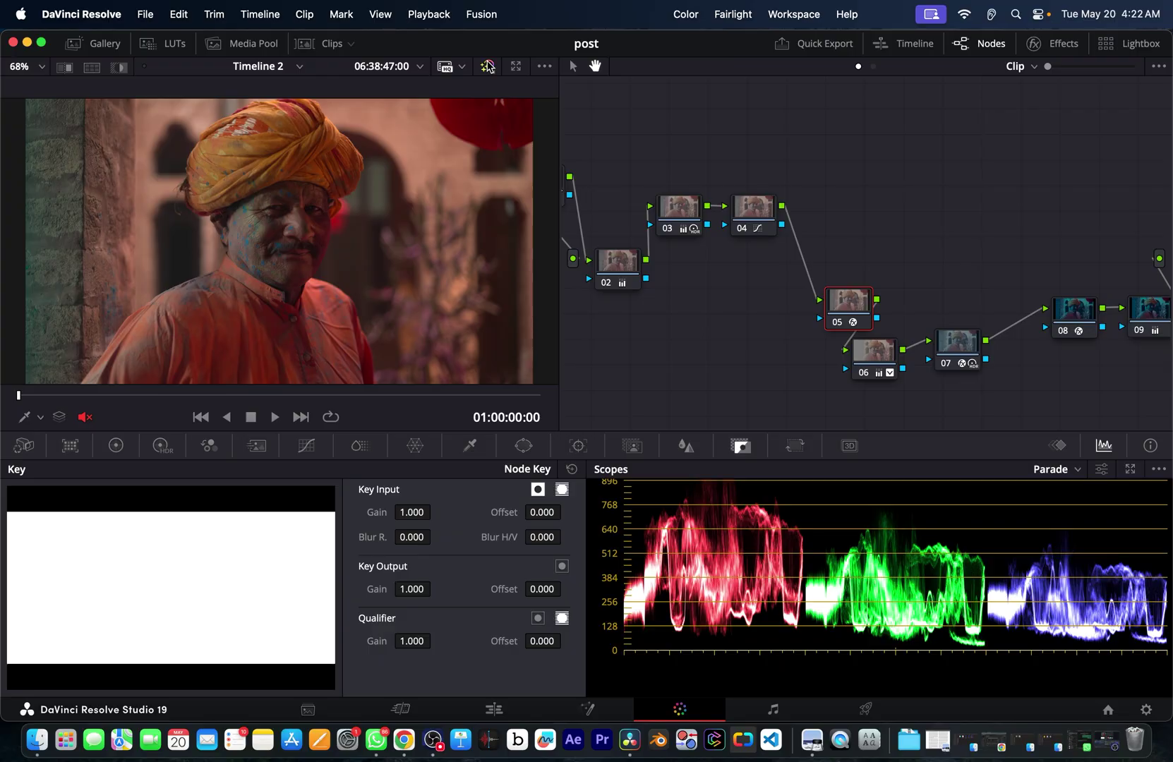
Step: Reset all grades and nodes so the clip has a single fresh node
click(487, 66)
right_click(873, 165)
click(888, 177)
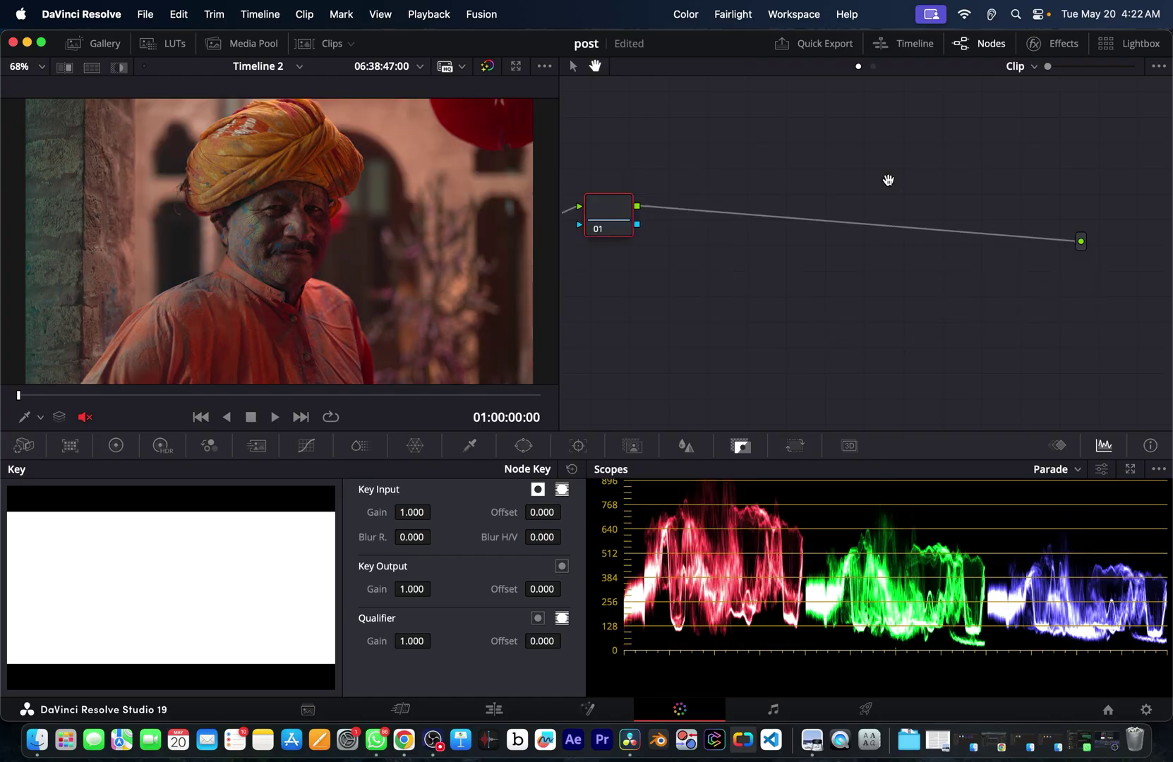
drag(621, 215, 850, 186)
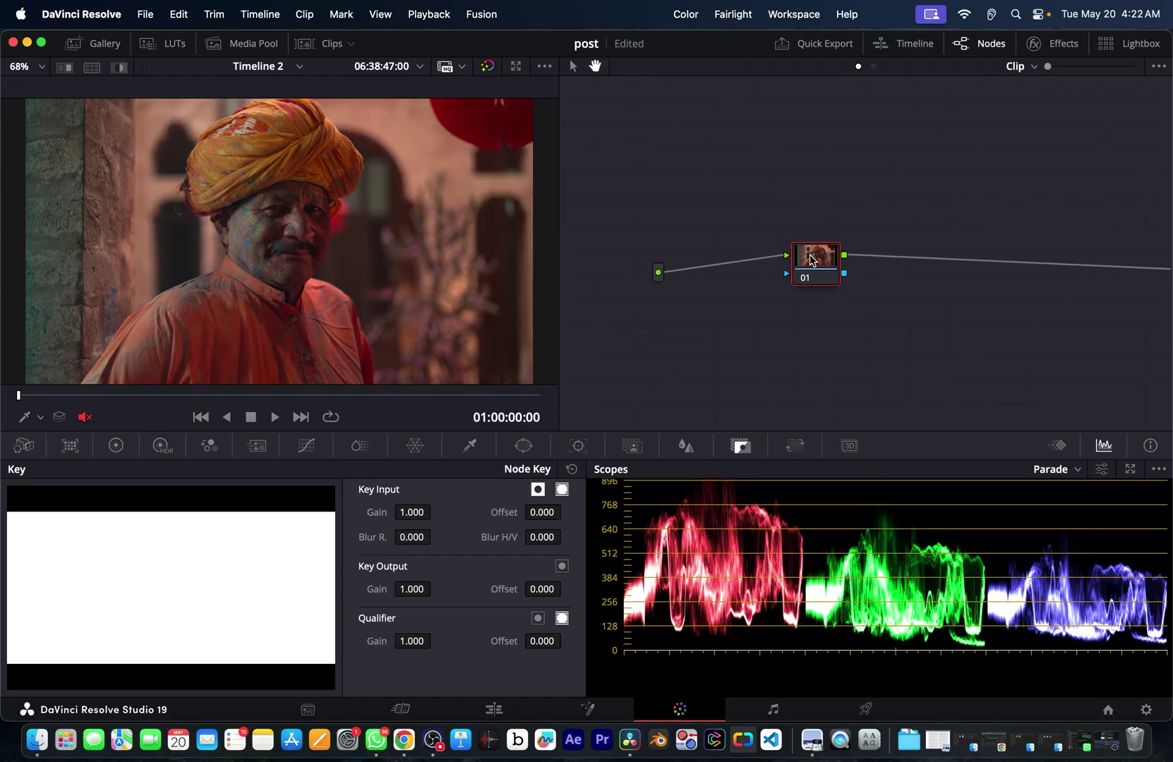
drag(810, 261, 735, 254)
drag(888, 145, 768, 141)
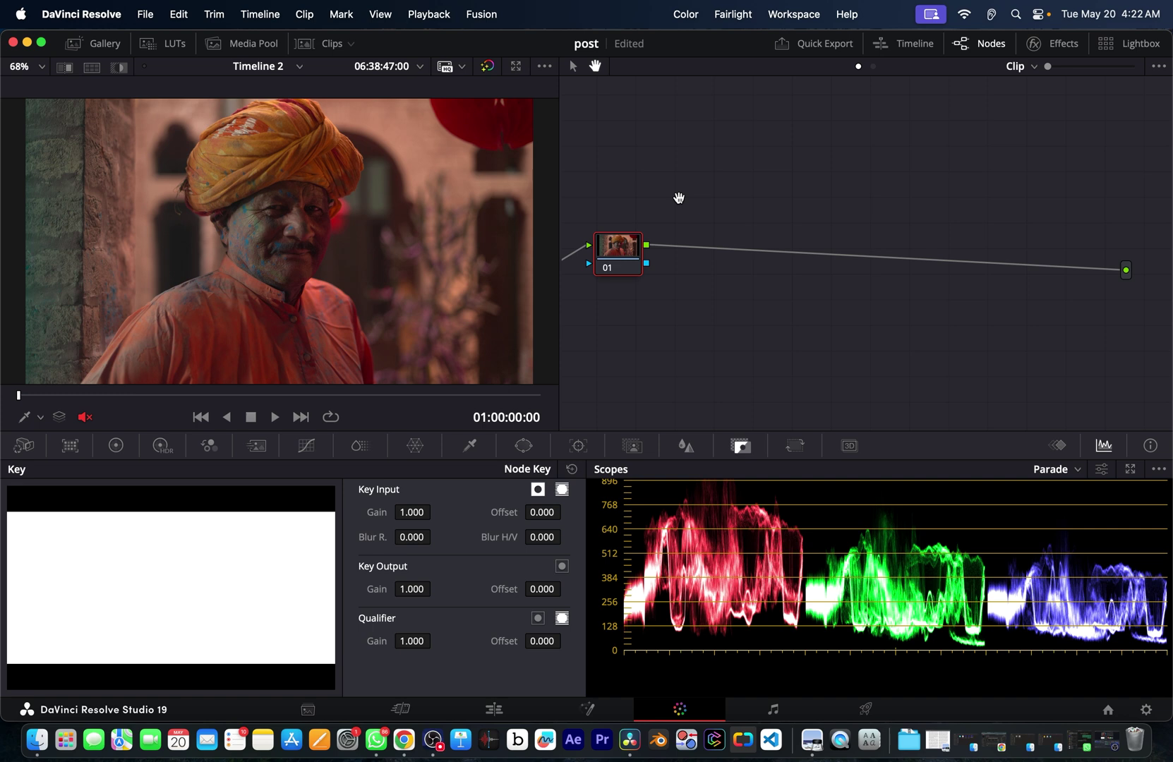
Step: Add serial node 02 and label node 01 'cst in'
key(alt+s)
right_click(600, 245)
click(637, 282)
text(cst in)
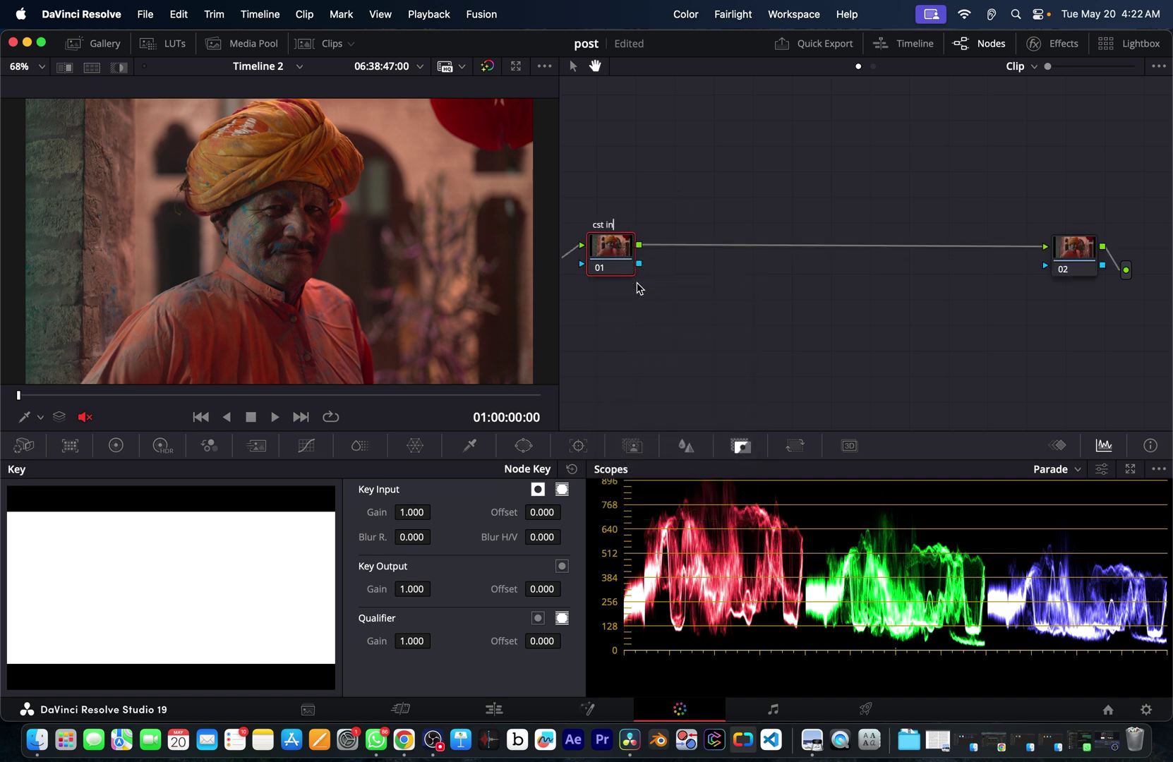
key(Return)
Step: Apply Color Space Transform to node 01 with Rec.709 input color space and gamma
click(1052, 43)
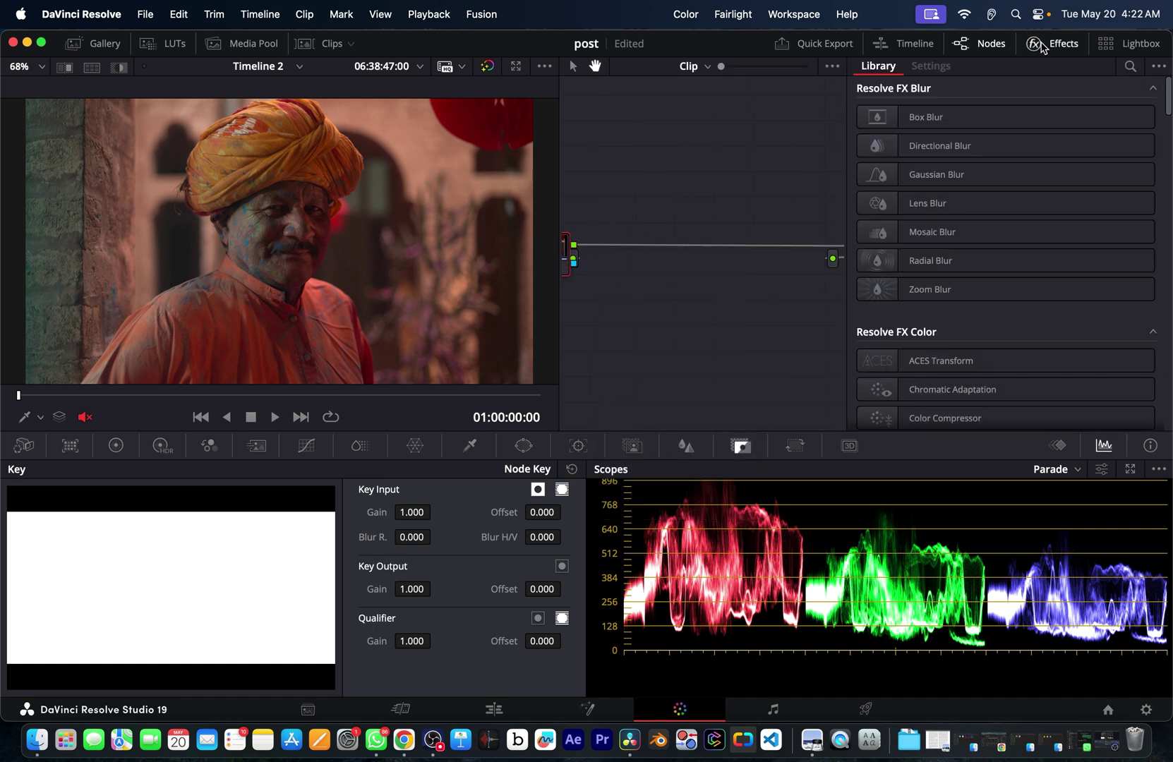
scroll(1011, 317, down, 2)
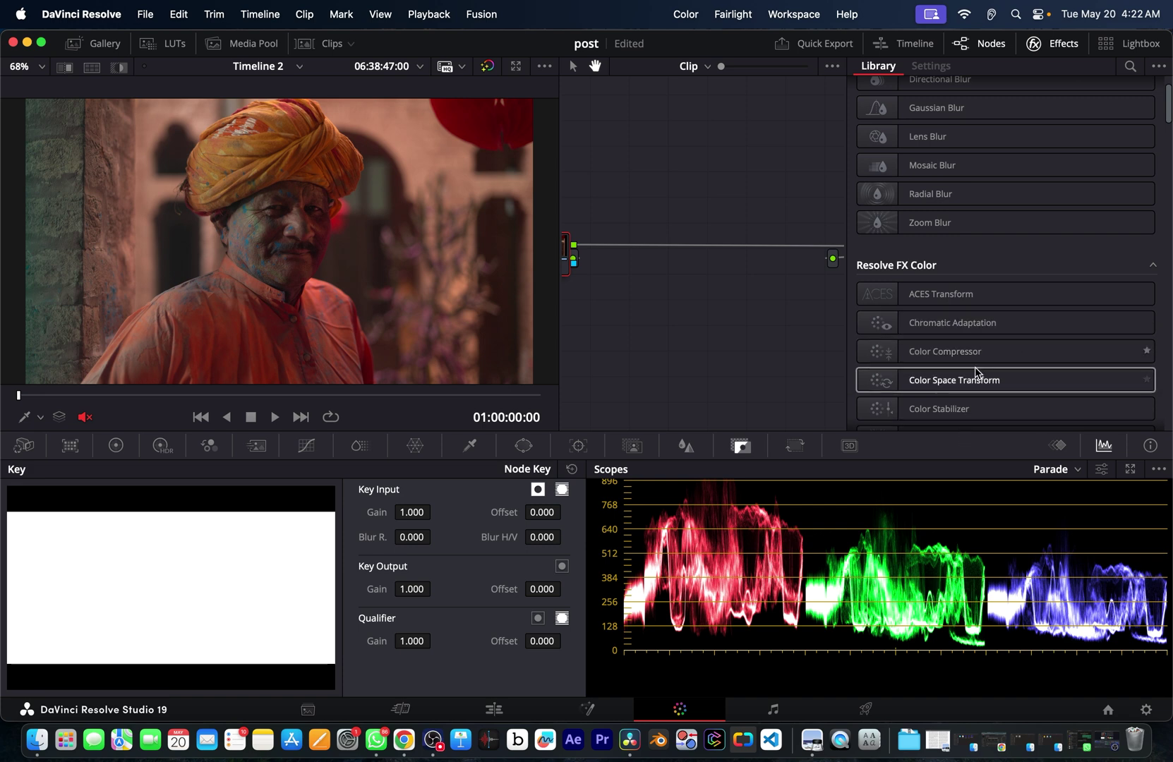
drag(978, 378, 564, 260)
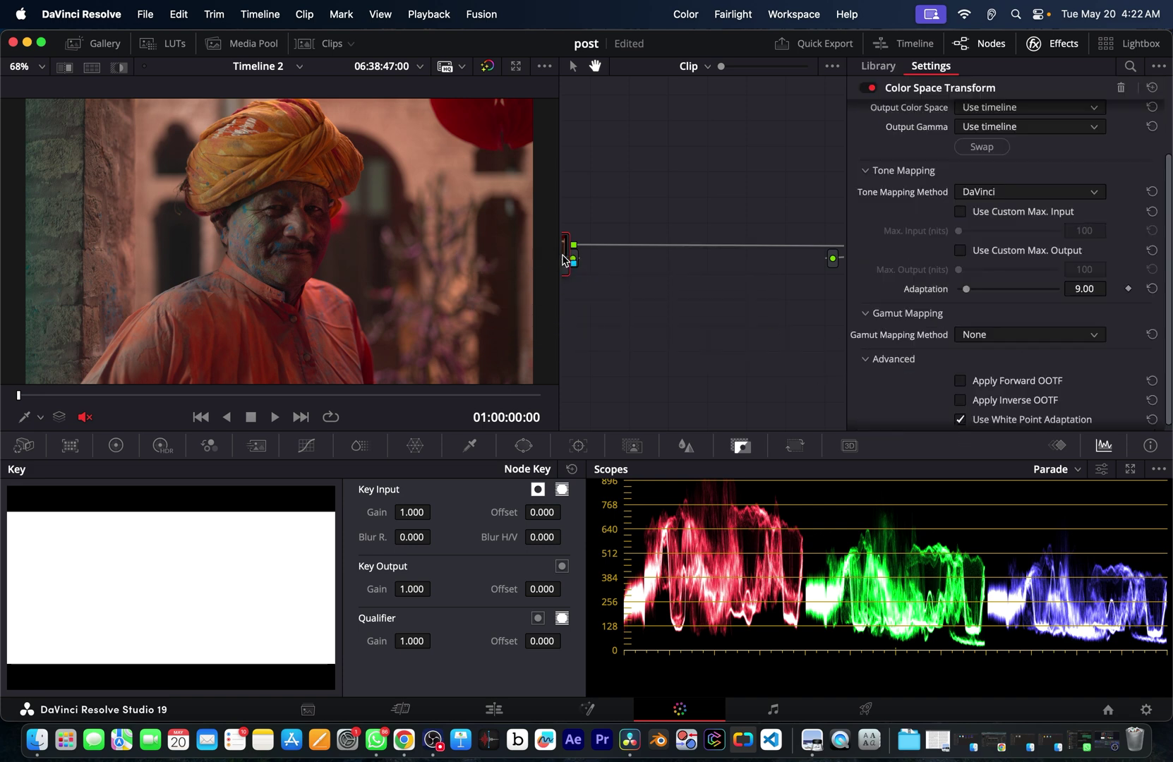
scroll(960, 137, up, 2)
click(967, 134)
scroll(989, 278, down, 3)
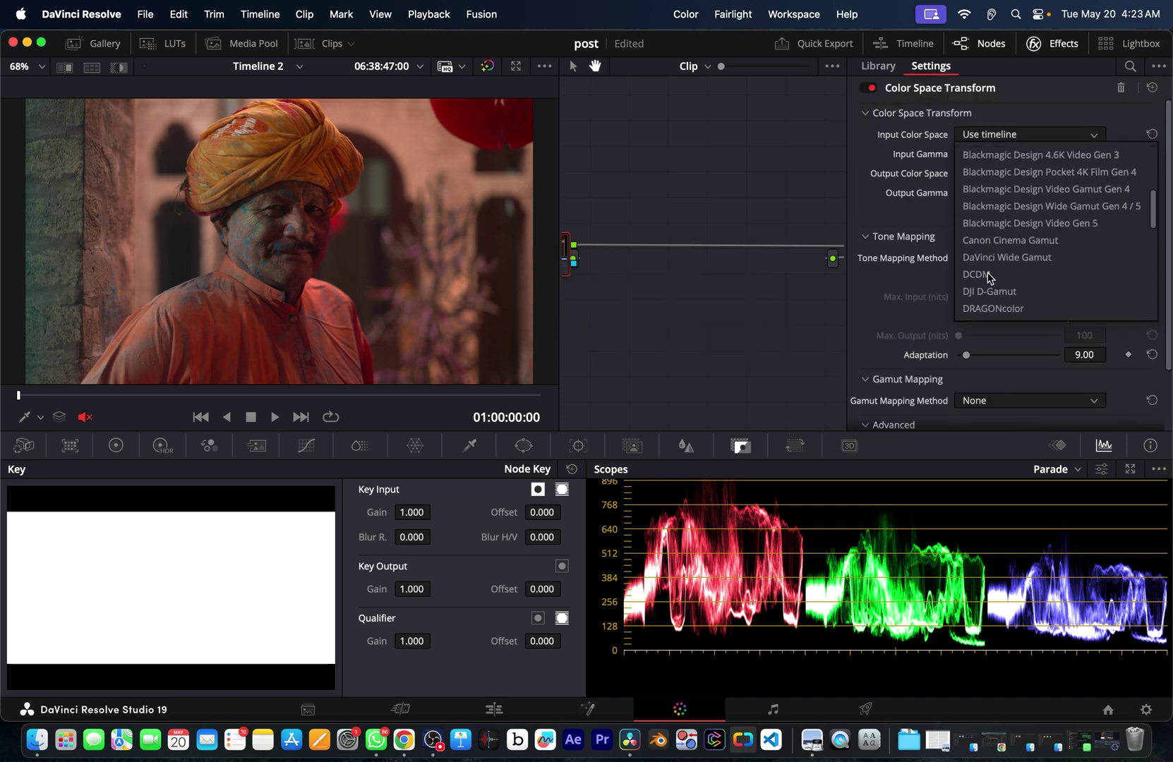
scroll(988, 277, down, 5)
scroll(988, 278, down, 3)
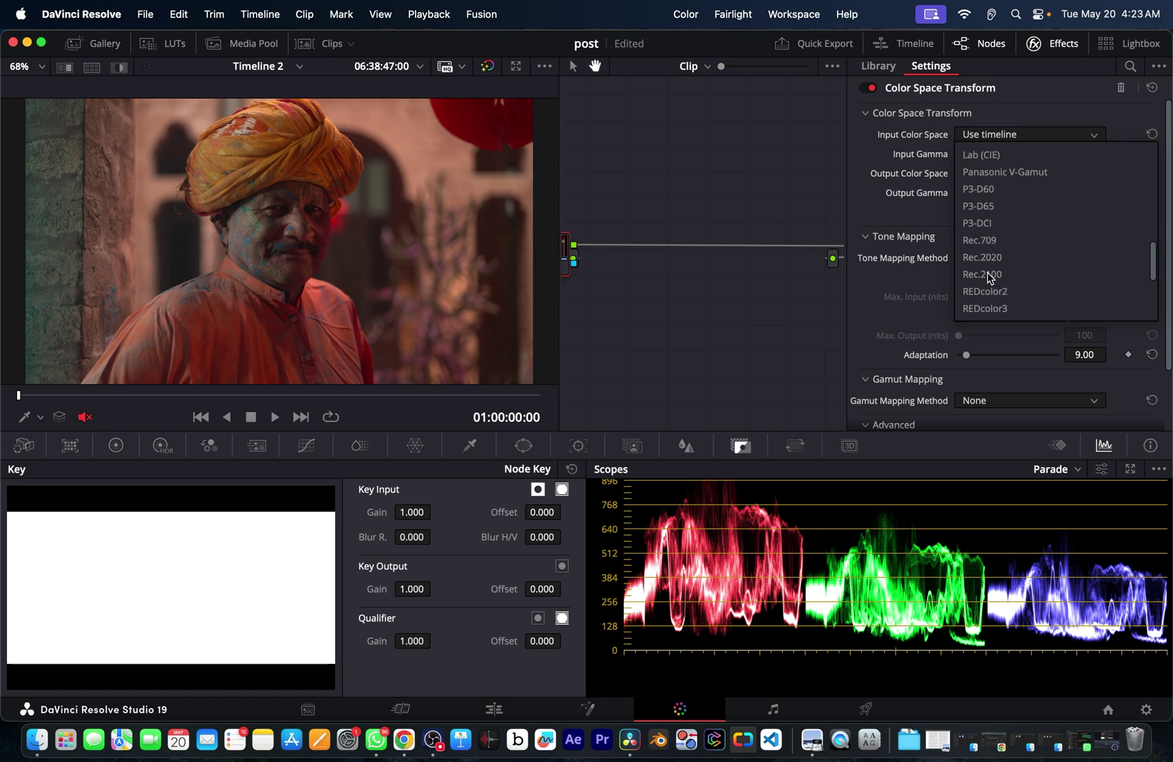
click(989, 241)
click(988, 154)
scroll(978, 293, down, 8)
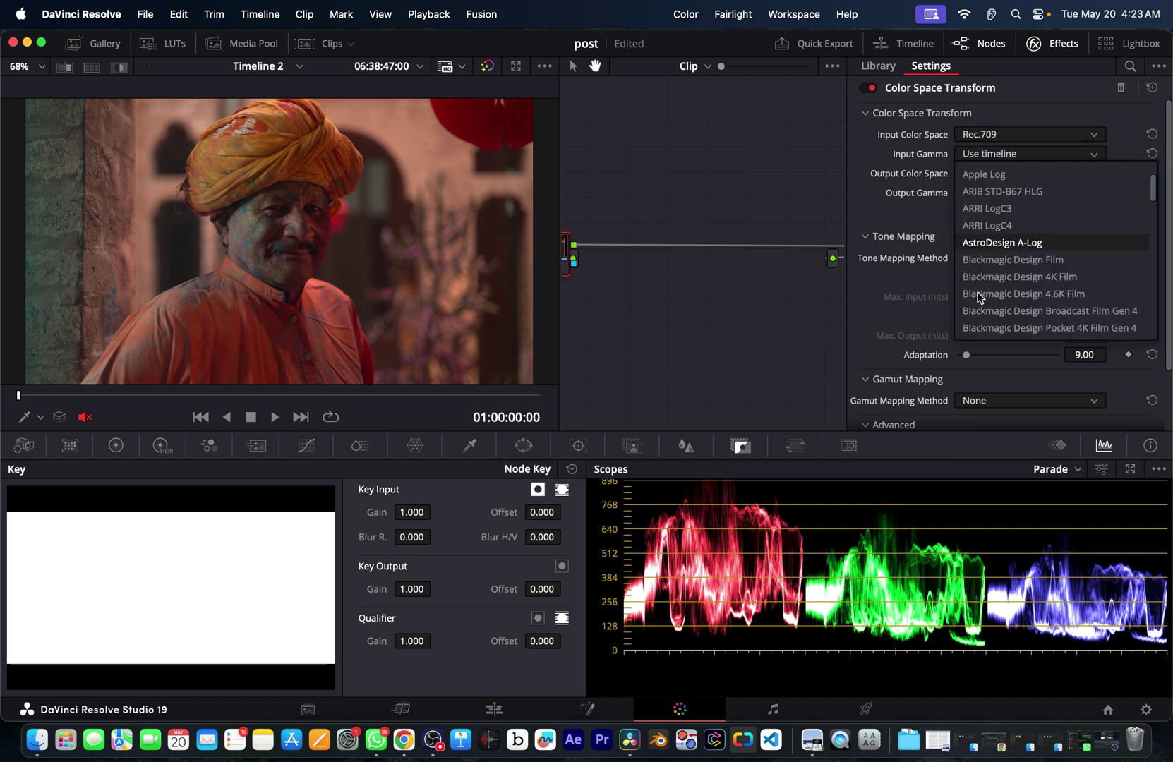
scroll(1021, 320, down, 2)
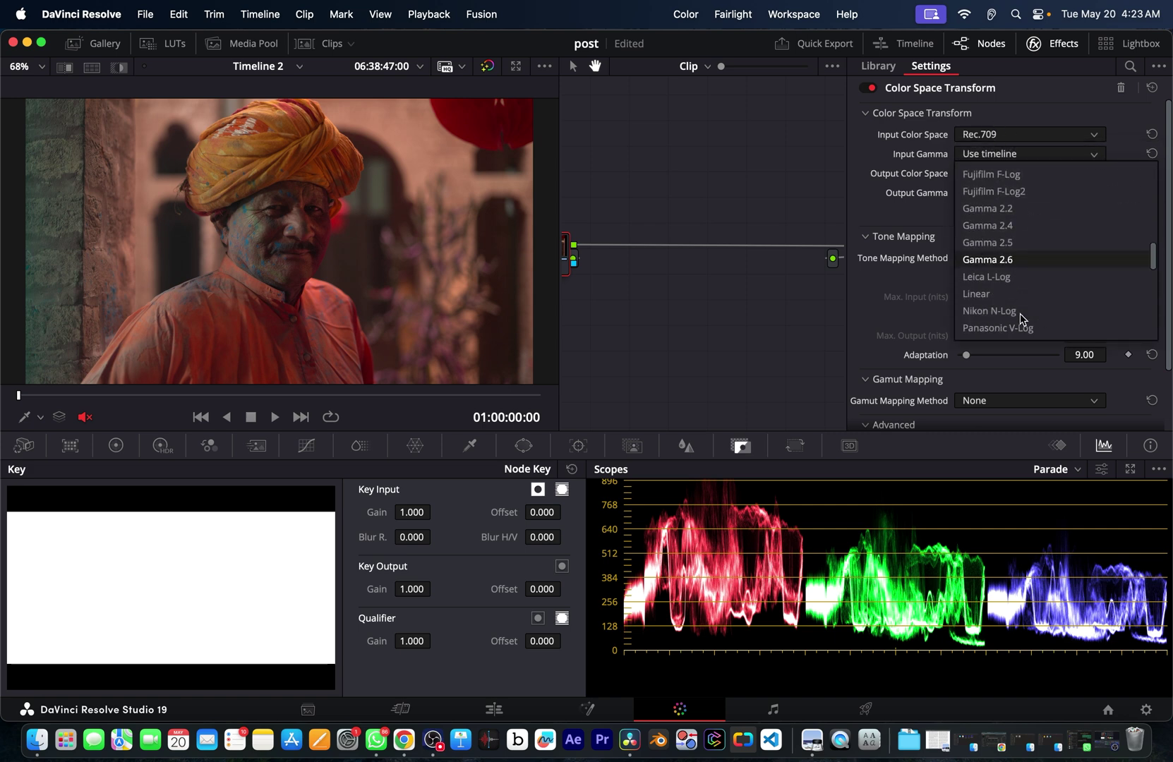
scroll(1021, 319, down, 1)
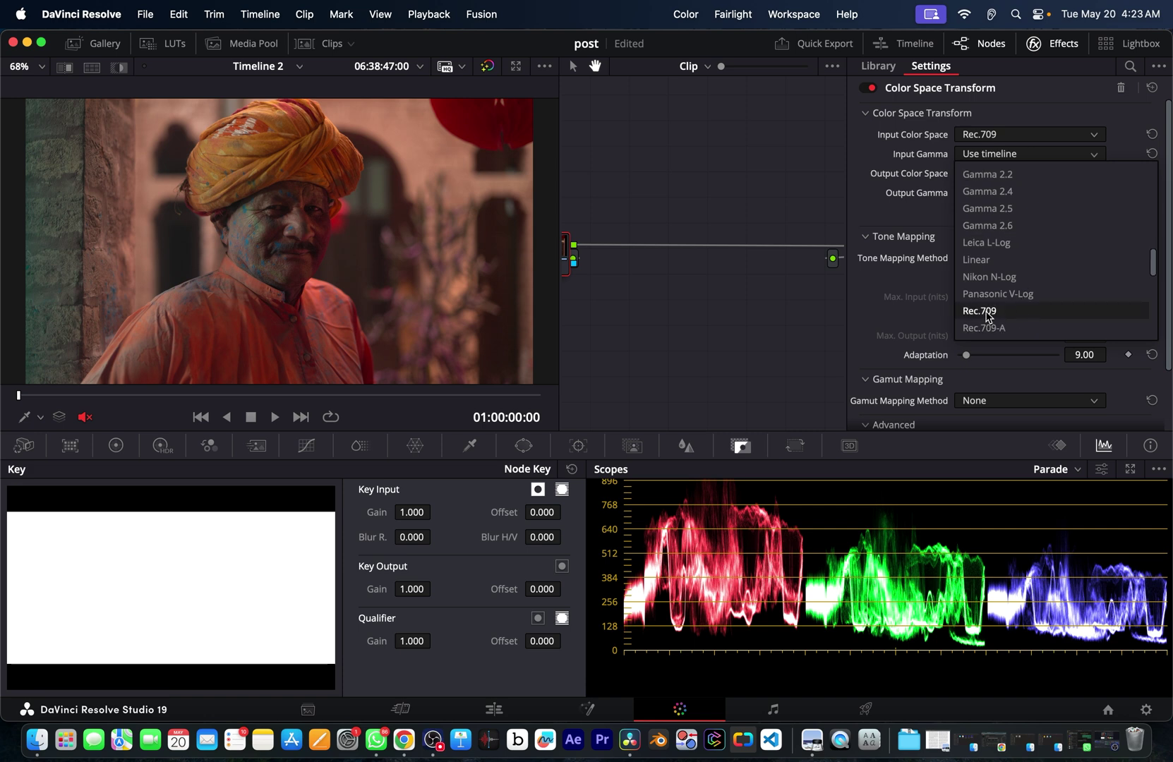
click(988, 311)
Step: Set the transform's output to DaVinci Wide Gamut with Cineon Film Log gamma
click(987, 176)
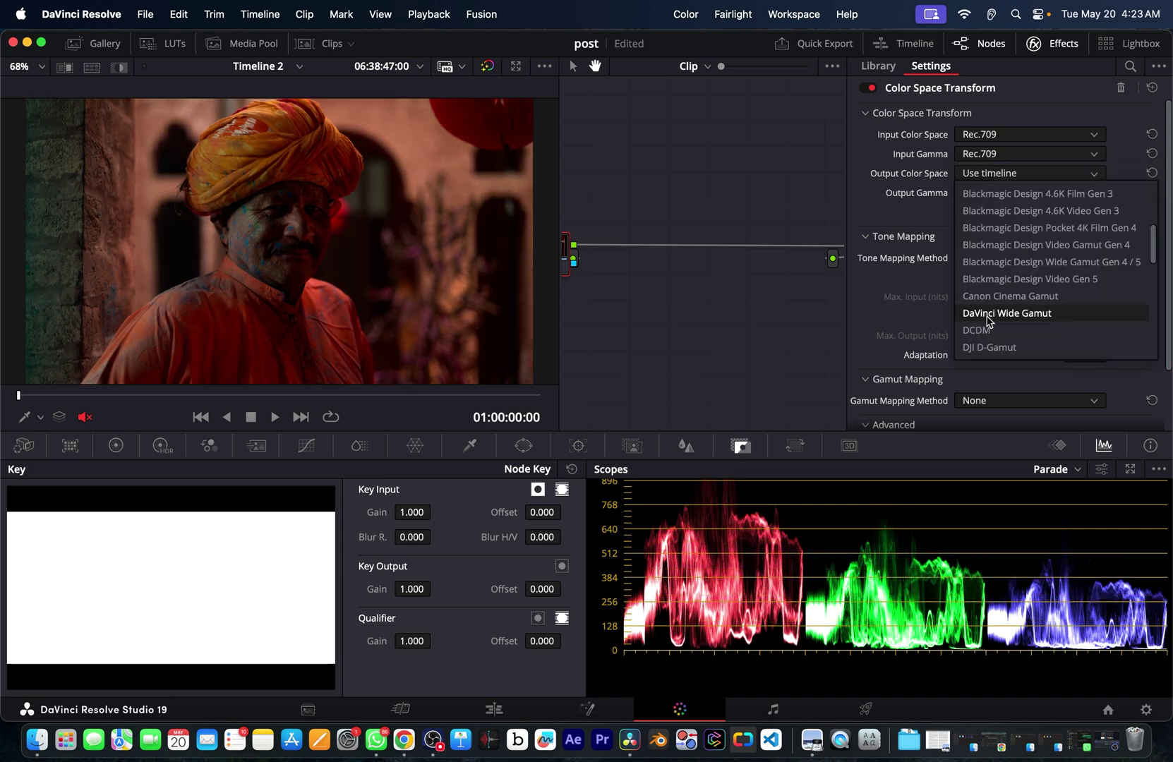
click(1015, 314)
click(985, 192)
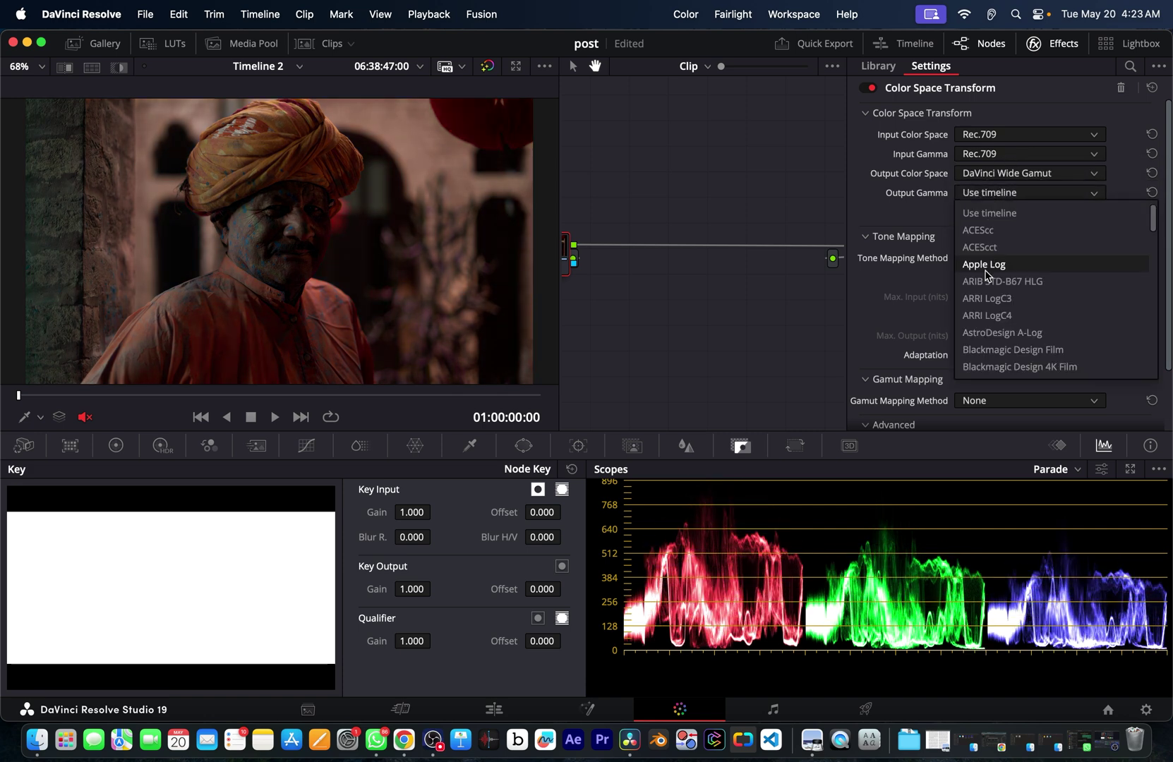
scroll(986, 303, down, 5)
scroll(986, 303, down, 3)
click(988, 312)
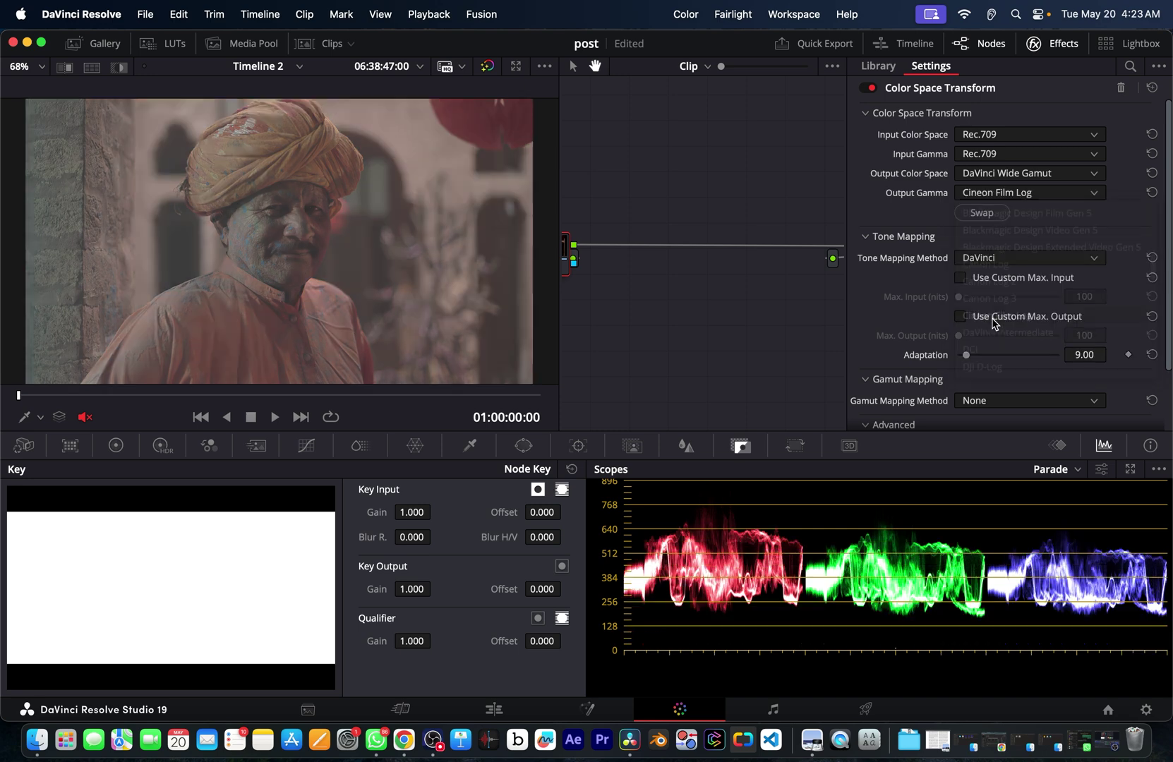
click(486, 67)
click(486, 67)
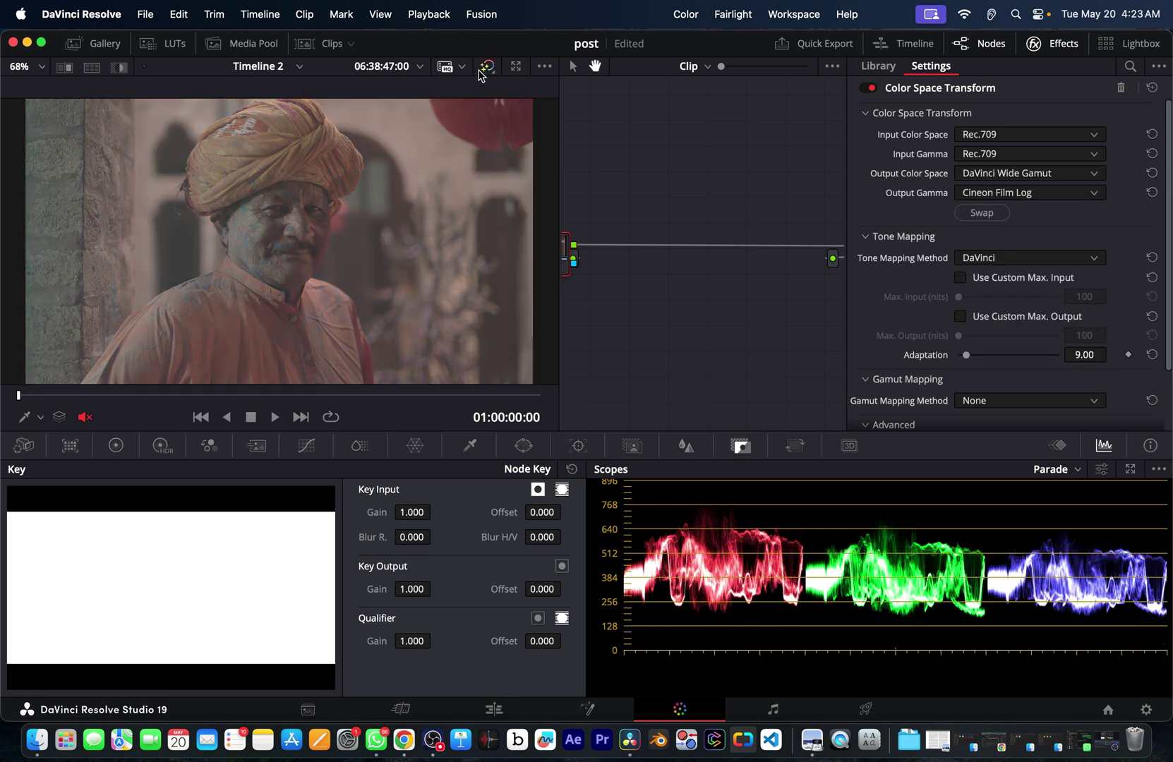
Step: Copy node 01's transform onto node 02 and swap input and output to return to Rec.709
click(1053, 43)
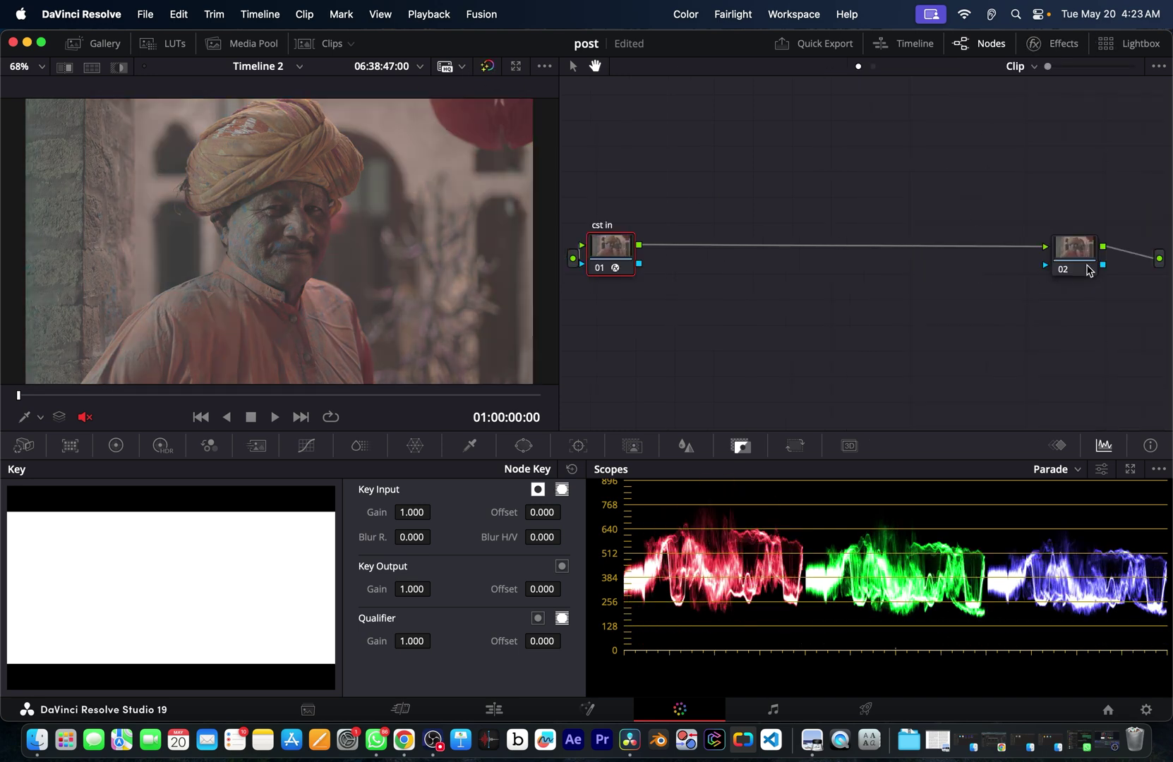
click(1074, 254)
click(621, 255)
click(1073, 254)
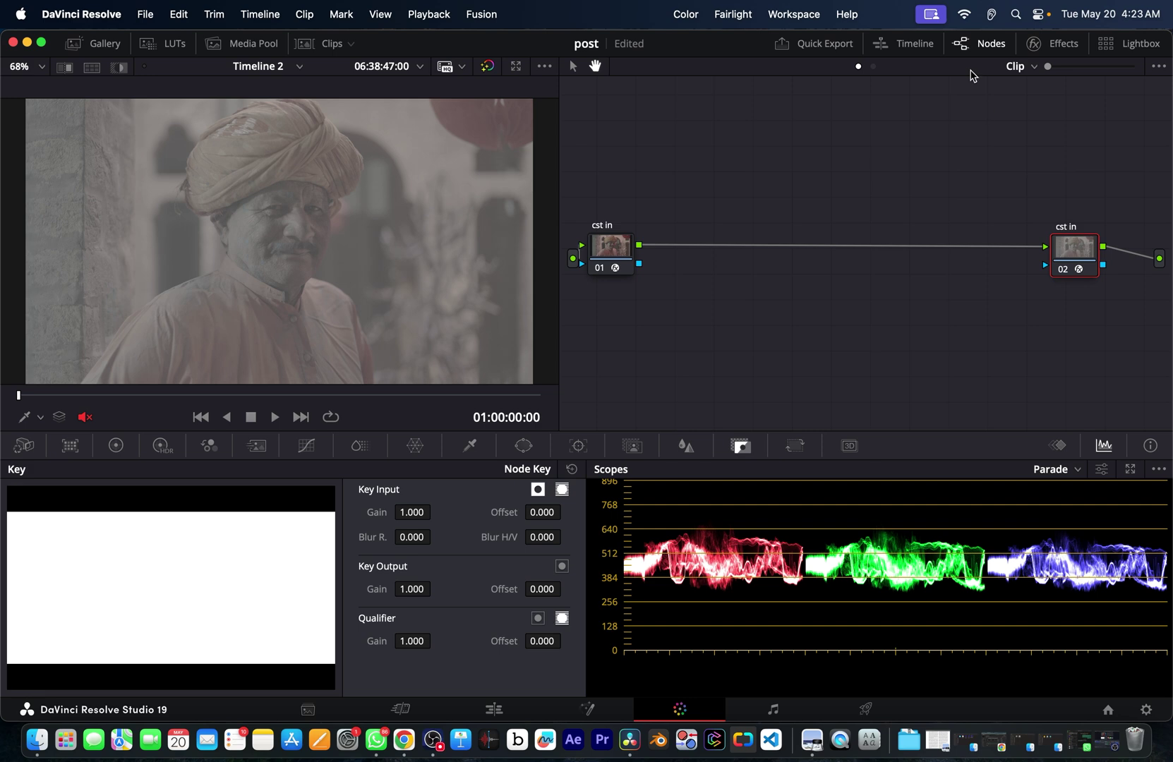
click(1034, 43)
click(982, 212)
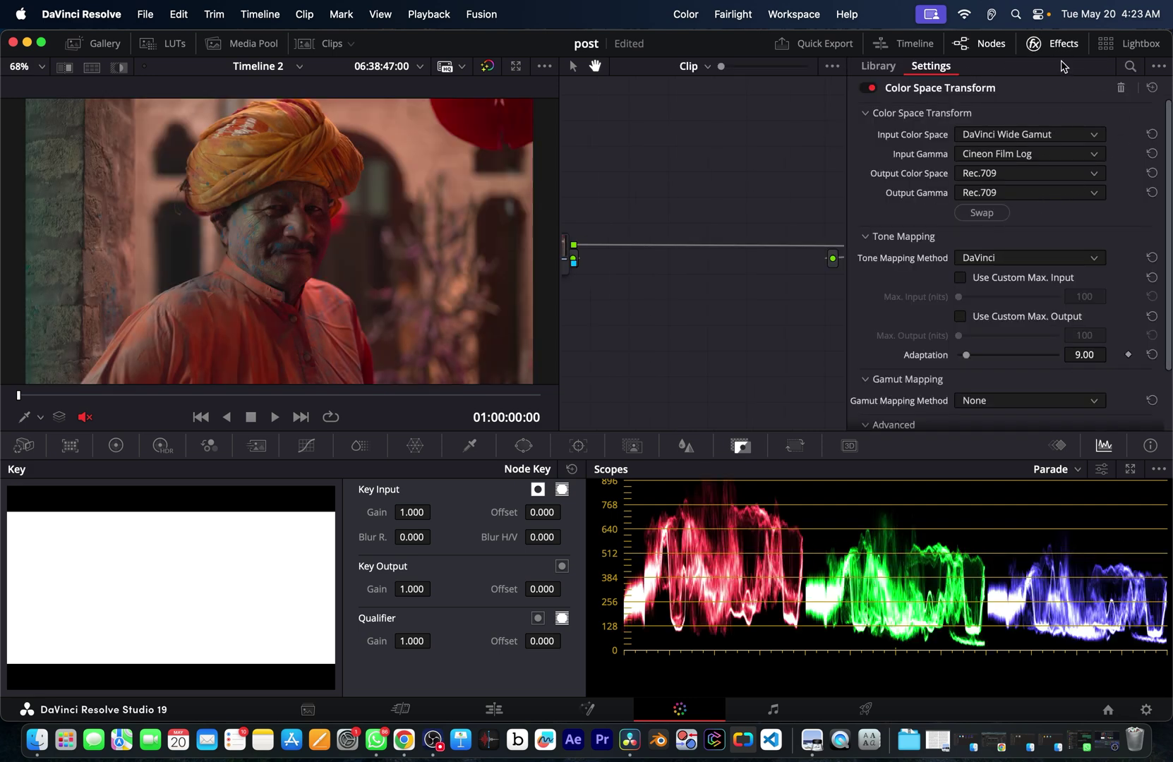
click(1052, 43)
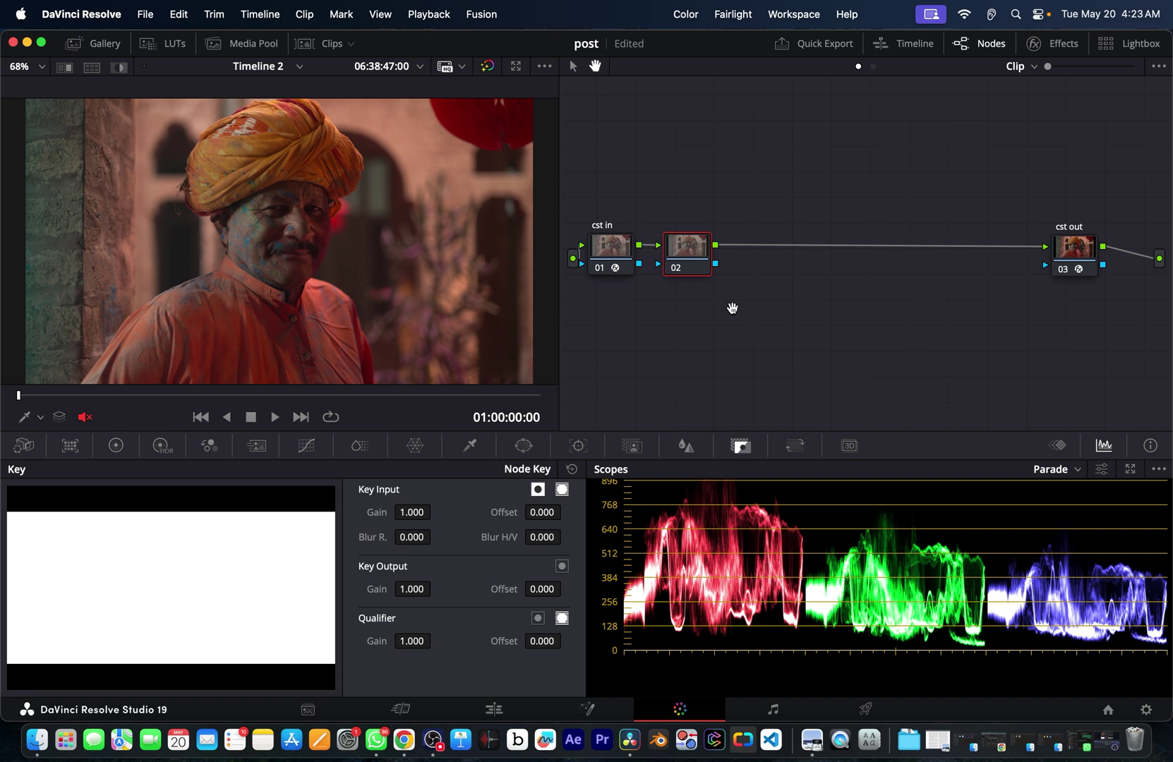
Step: Label node 02 'temp'
right_click(689, 262)
click(709, 290)
key(Return)
Step: Set the temp node's gamma to Linear
click(116, 446)
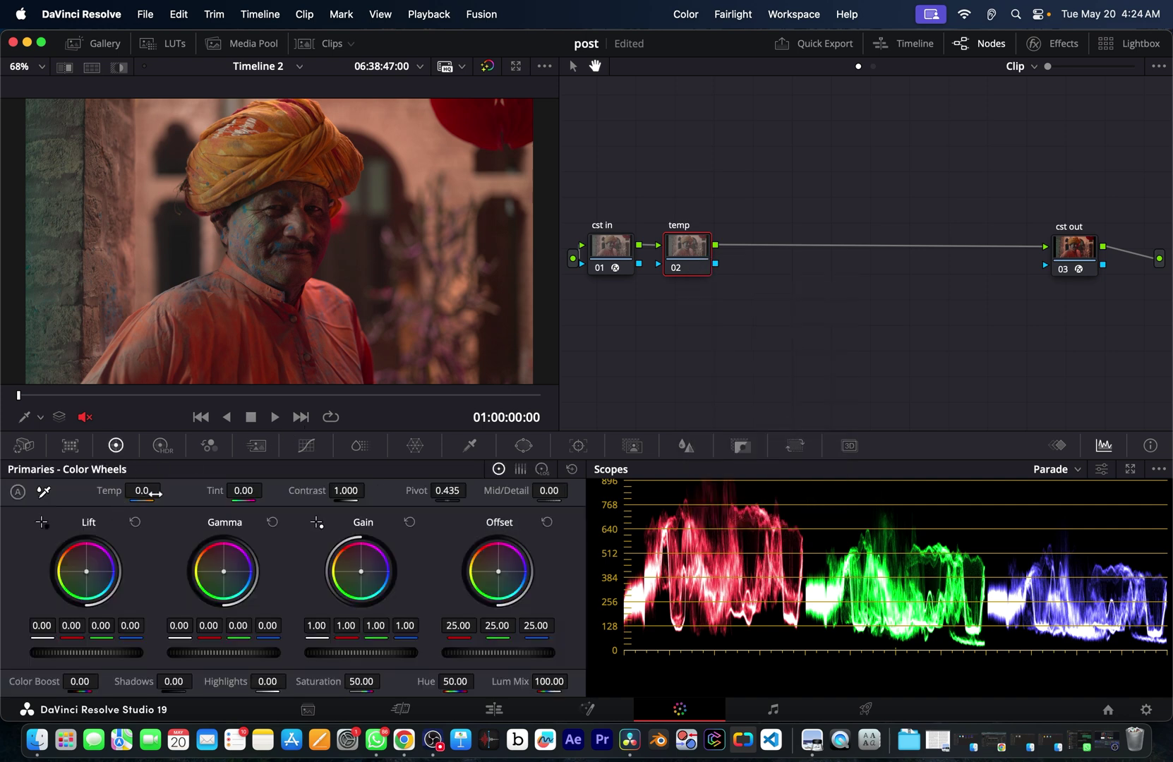
right_click(691, 257)
mouse_move(745, 462)
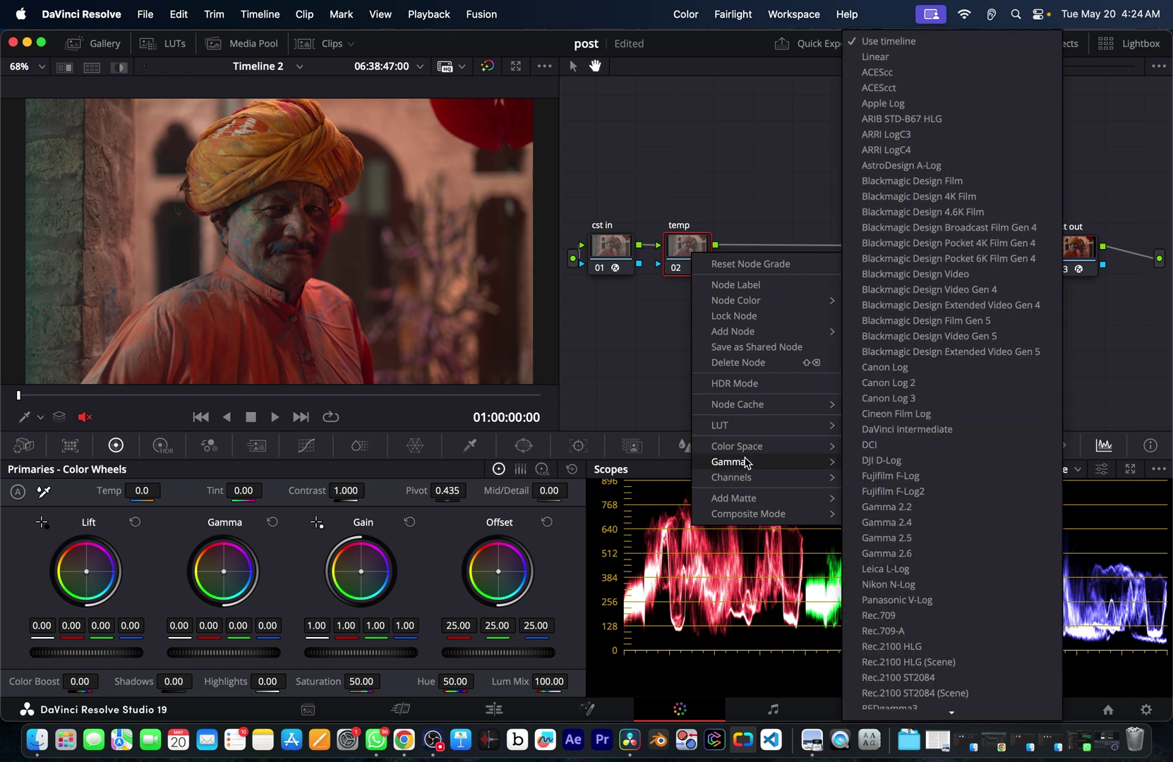
click(875, 57)
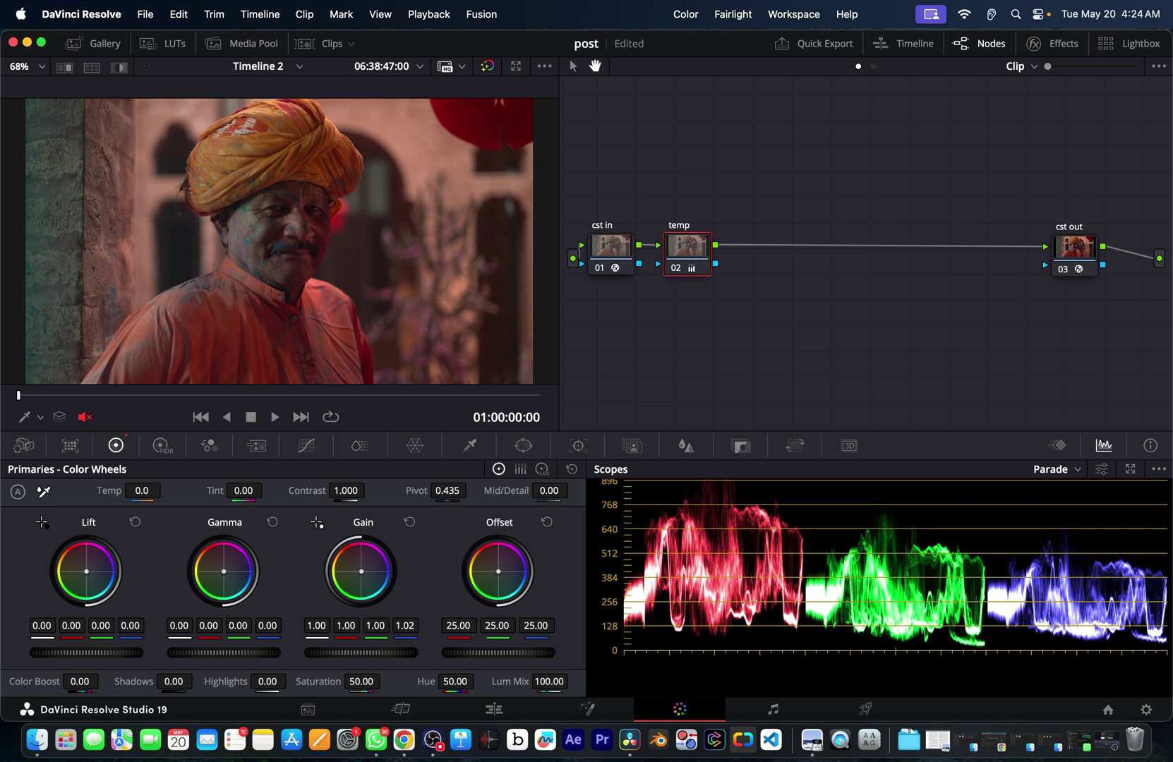
Step: Shift the temp node's gain toward blue, settling on red 0.99 and blue 1.03
click(677, 269)
click(678, 272)
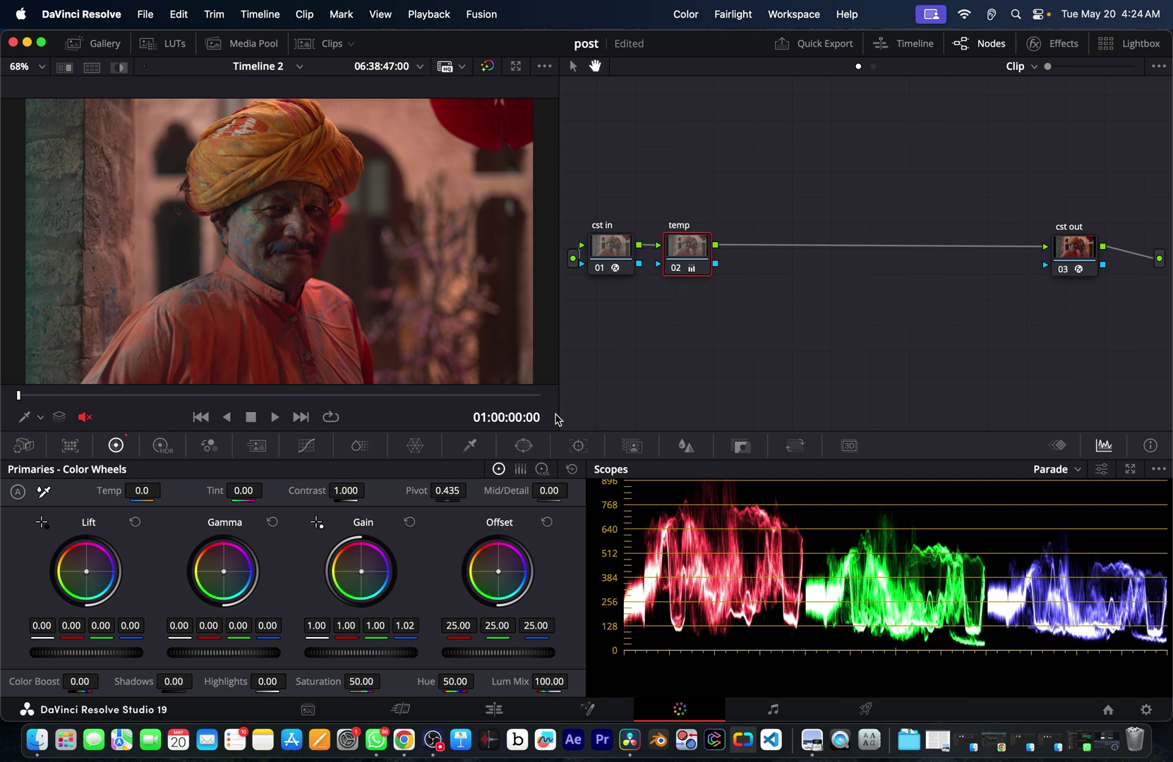
drag(361, 575, 364, 573)
click(679, 272)
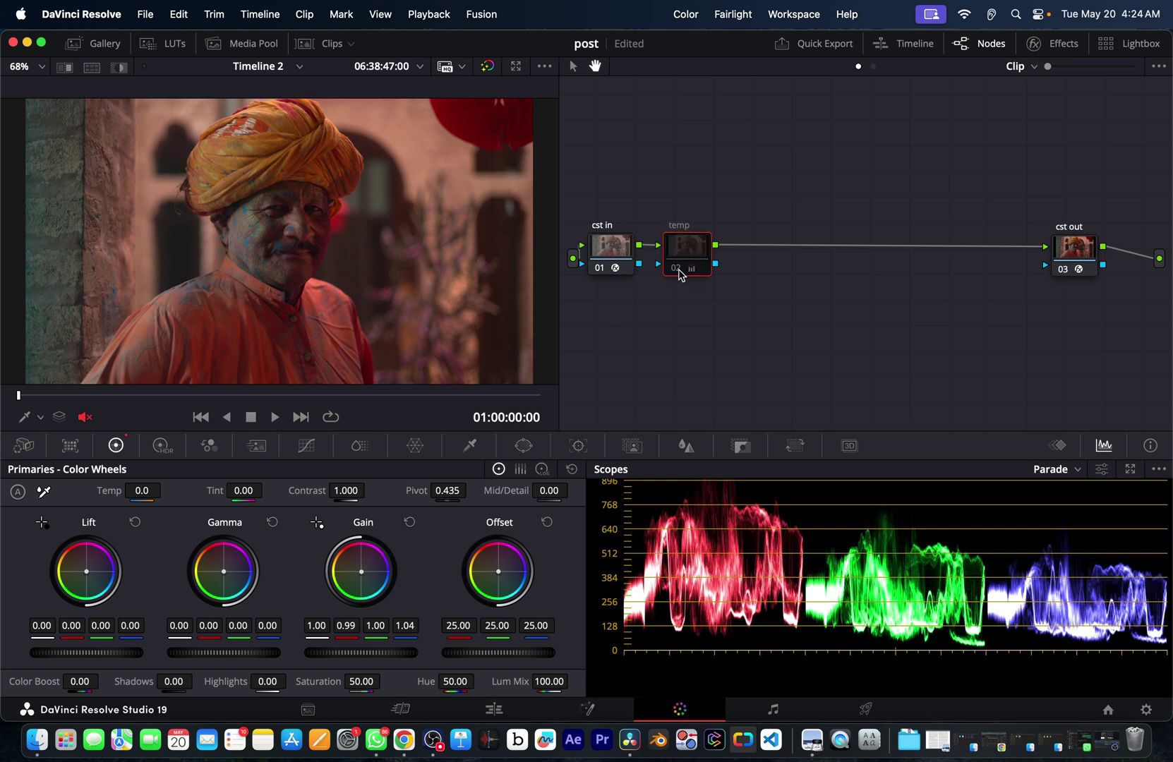
click(678, 271)
click(678, 271)
click(678, 271)
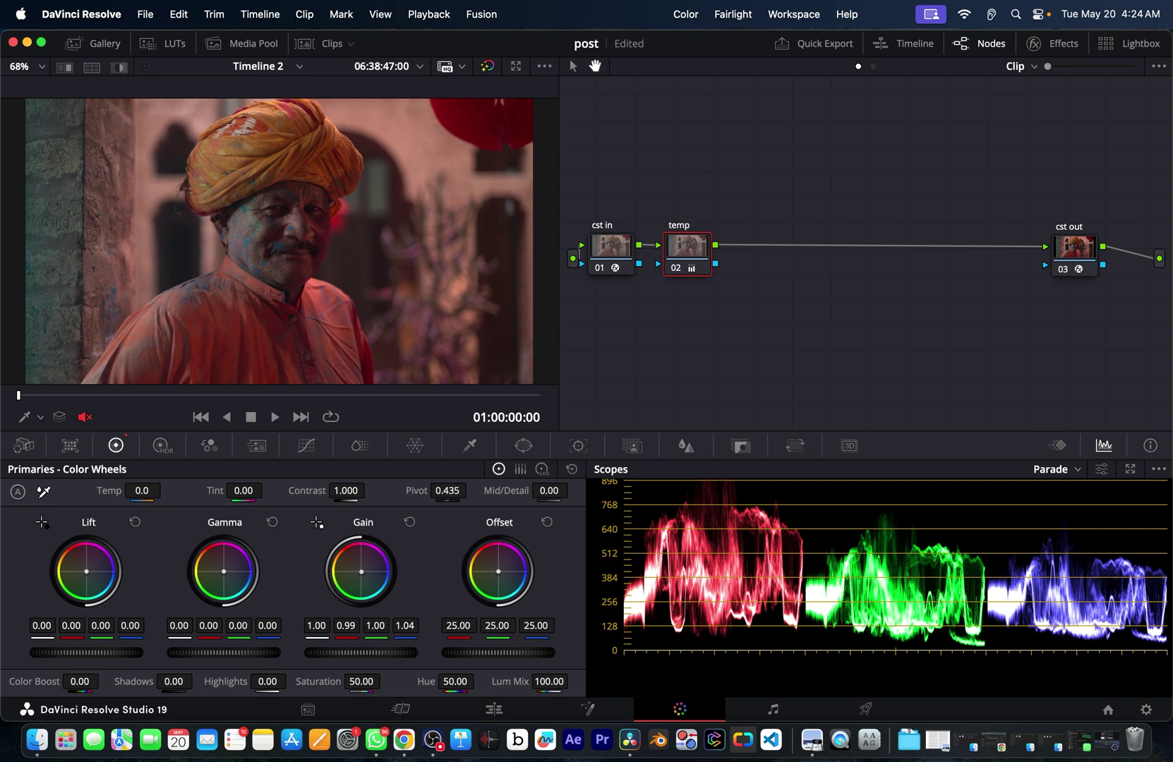
drag(404, 625, 399, 626)
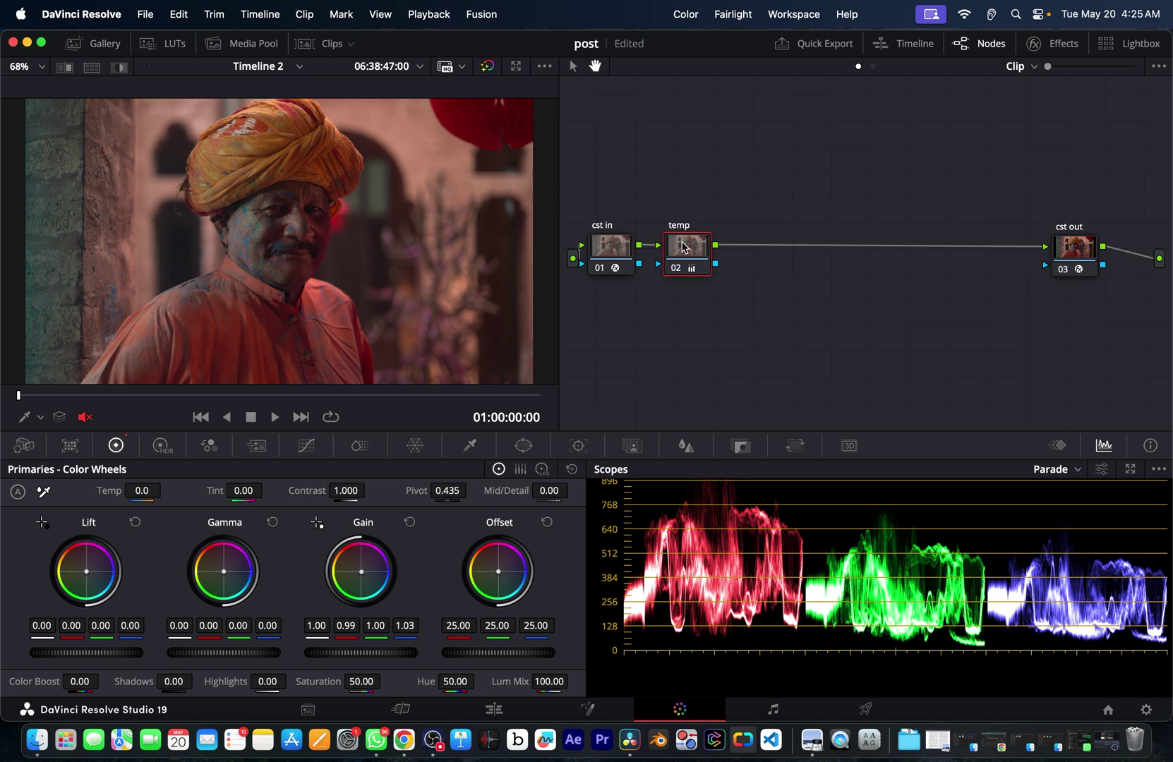
Step: Add serial node 03 and label it 'contrast'
key(alt+s)
right_click(757, 255)
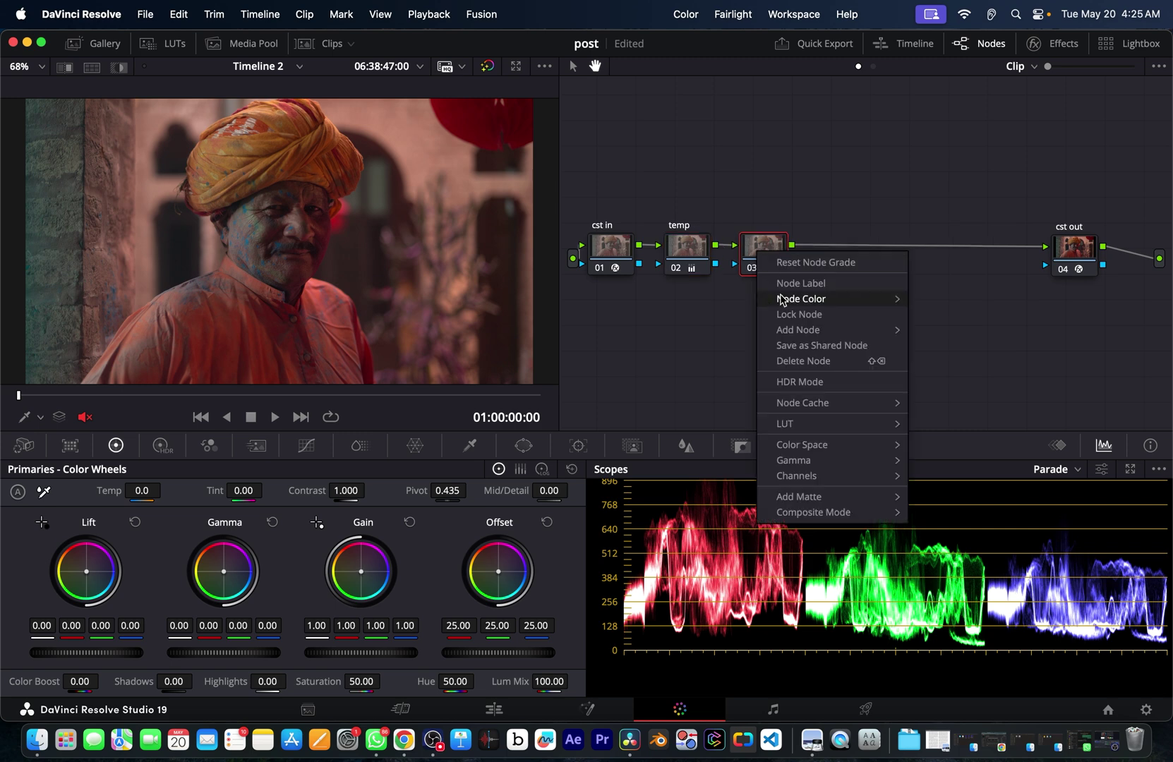
click(782, 285)
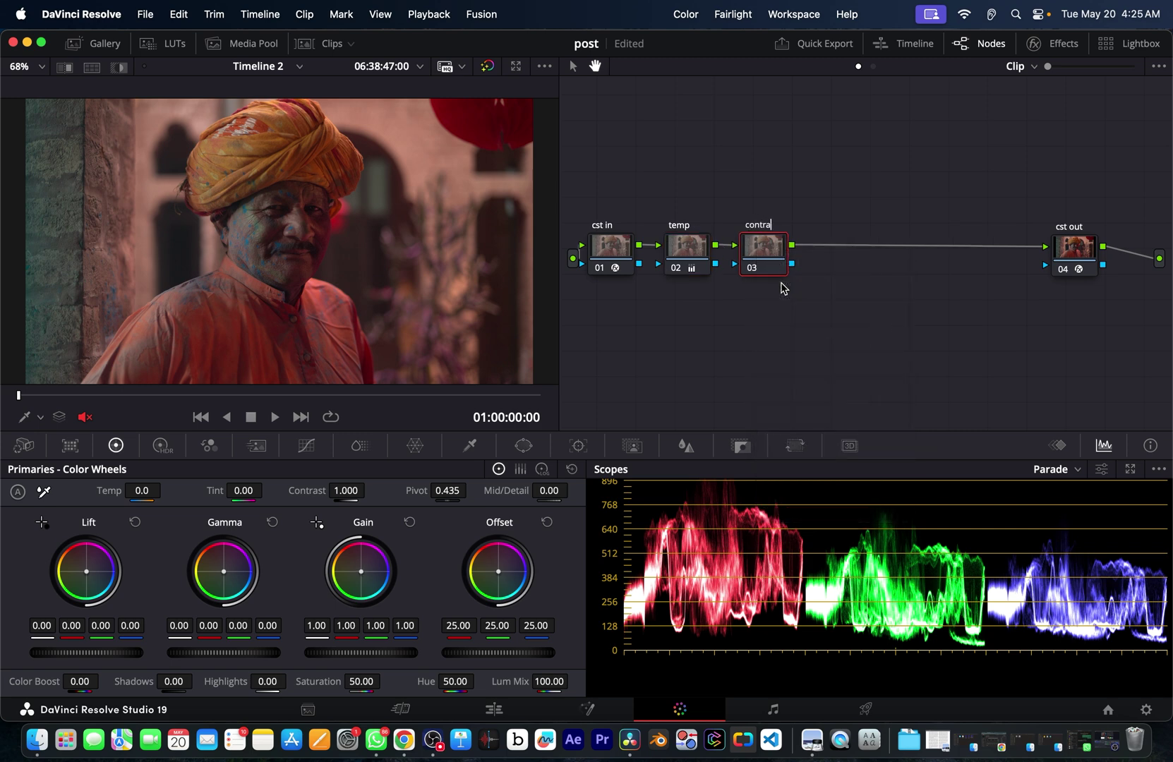
text(contrast)
key(Return)
Step: Raise the global, light and shadow exposures on the HDR wheels
click(162, 447)
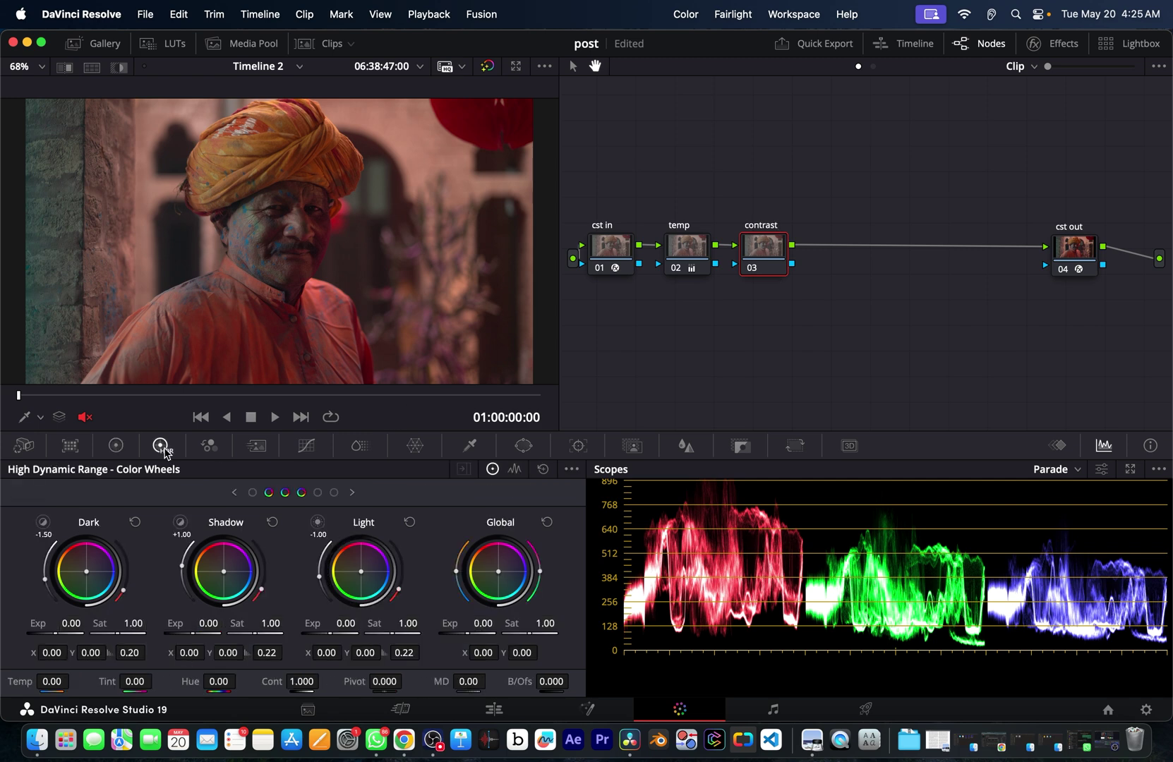
drag(477, 622, 503, 622)
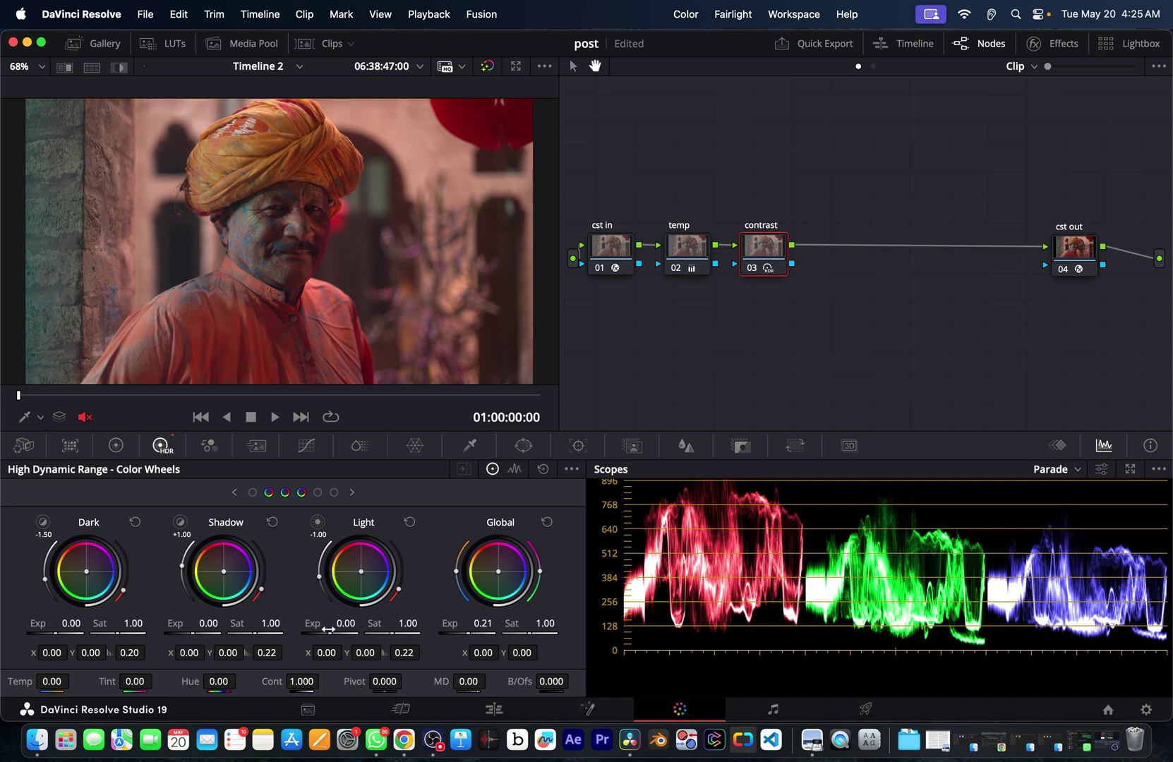
drag(328, 633, 331, 633)
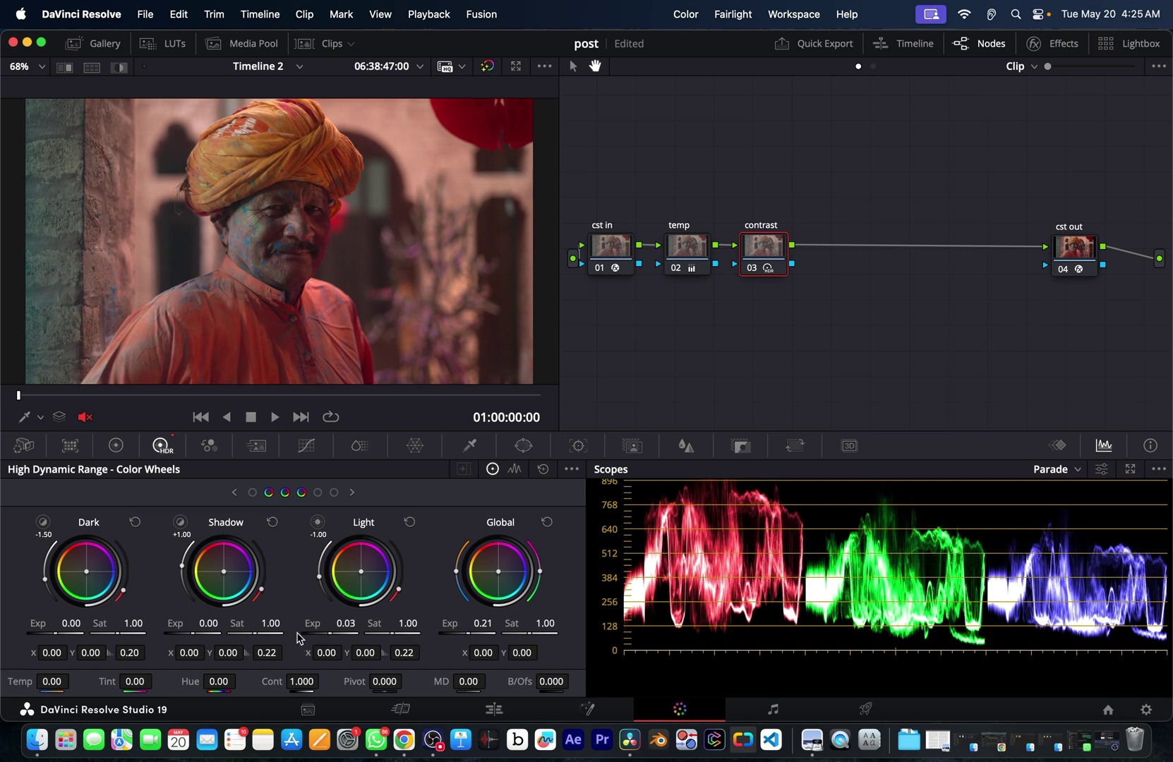
drag(194, 636, 202, 636)
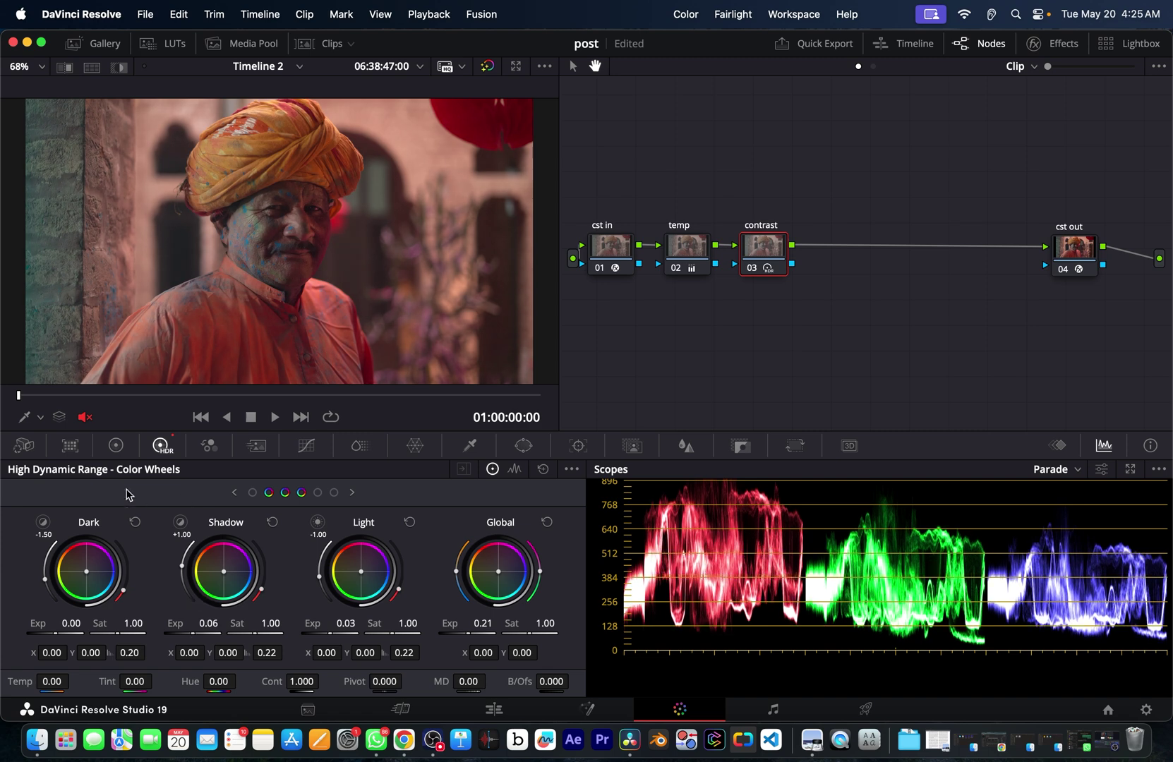
Step: Lower lift to -0.02 to deepen blacks, then add another serial node after contrast
click(116, 446)
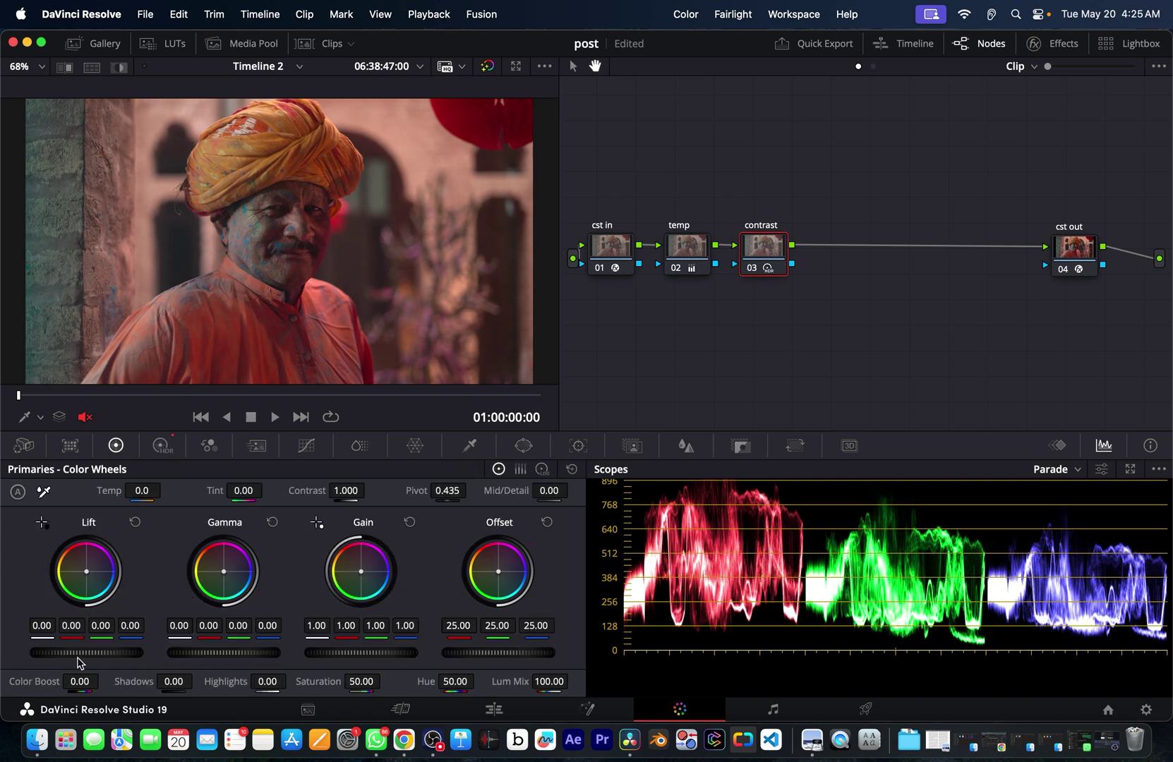
drag(77, 658, 71, 658)
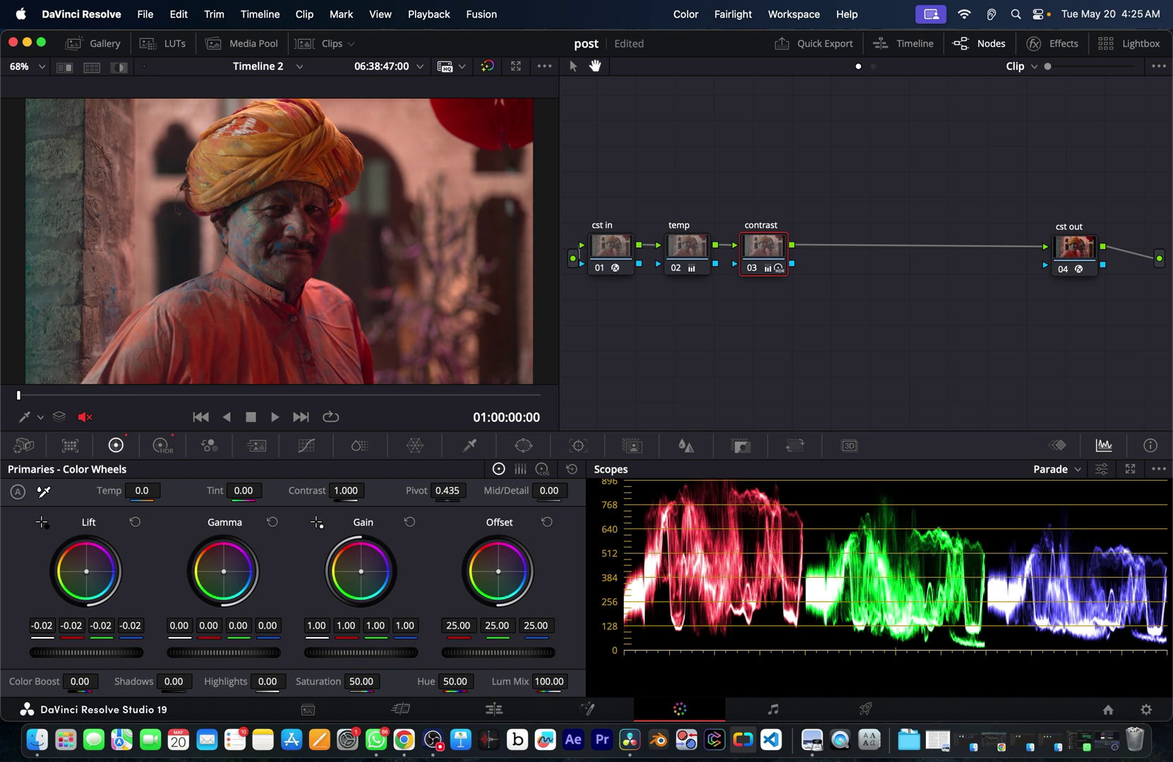
click(751, 269)
click(752, 269)
drag(779, 247, 775, 208)
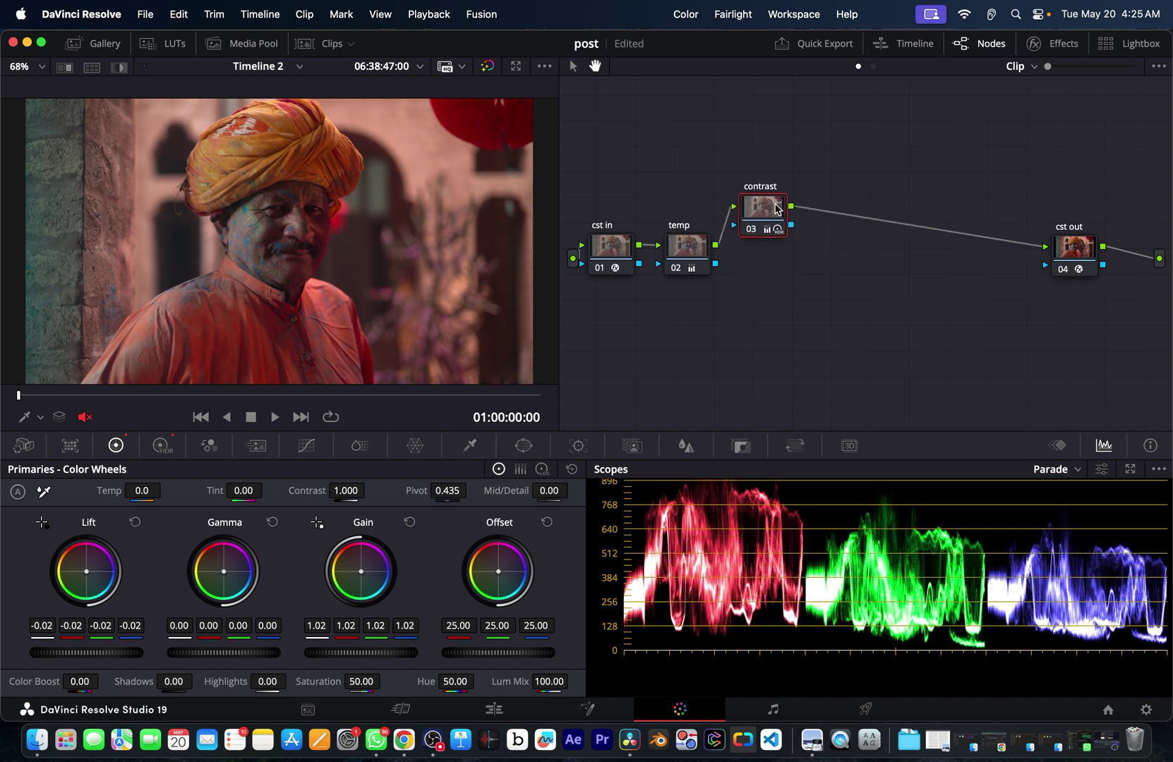
key(alt+s)
Step: Label node 04 'color' and save the project
right_click(849, 208)
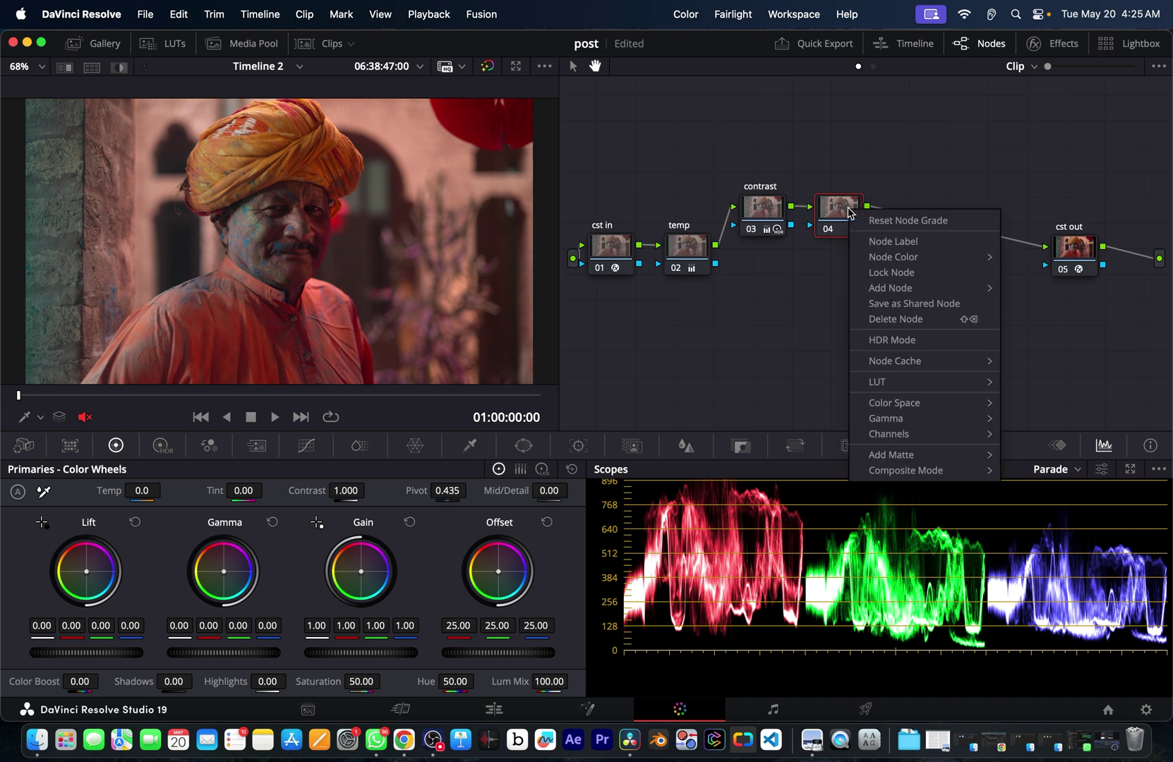
click(866, 241)
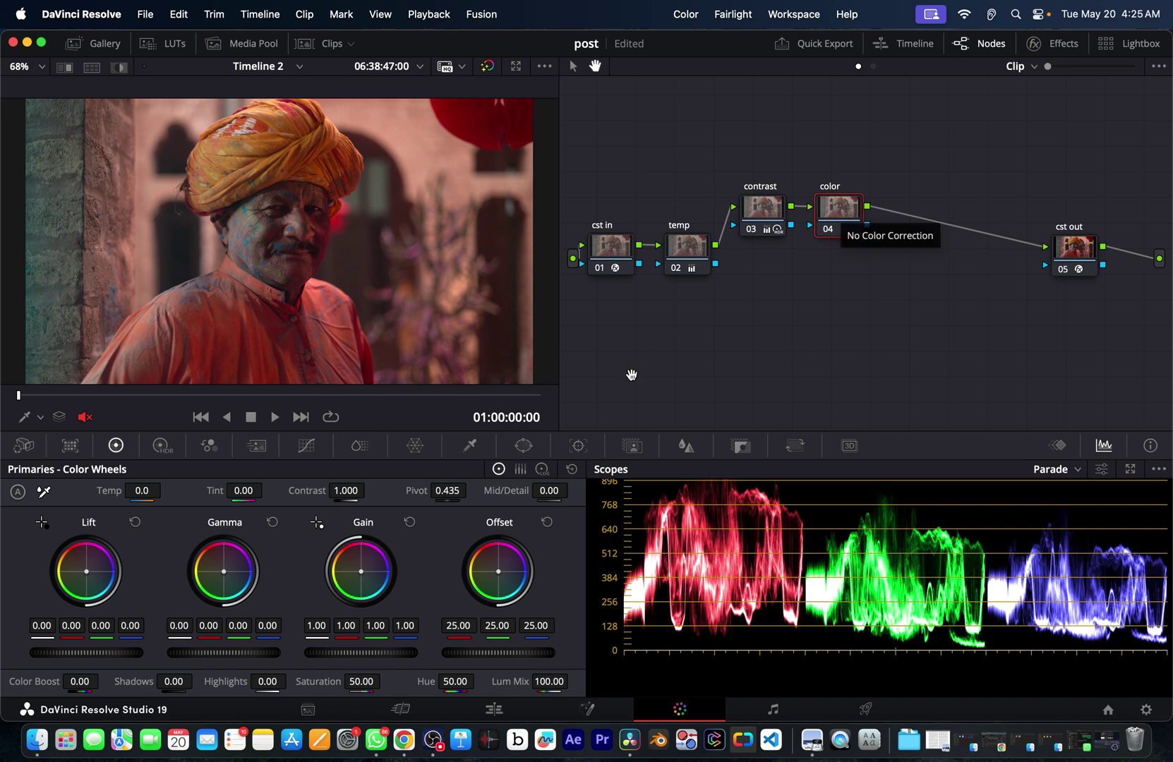
key(super+s)
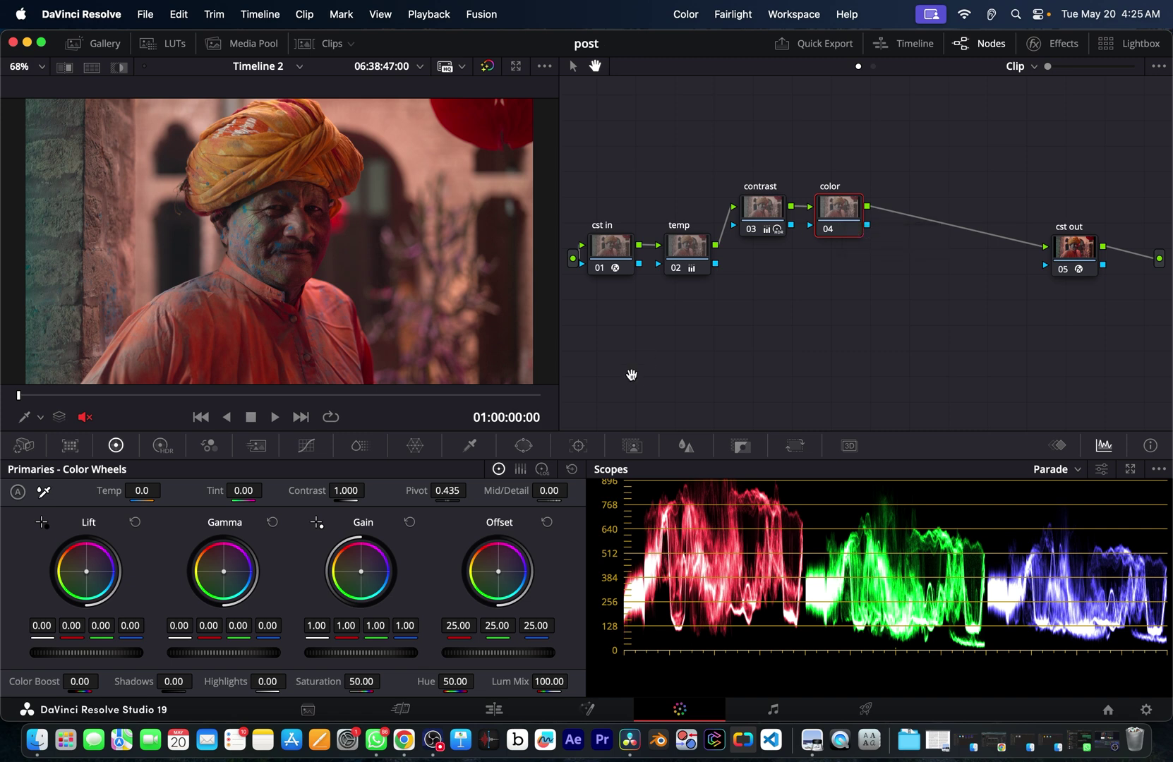
Step: Build a Hue vs Sat curve boosting reds, yellows, cyan and blue, cutting purples to 0.38
click(307, 446)
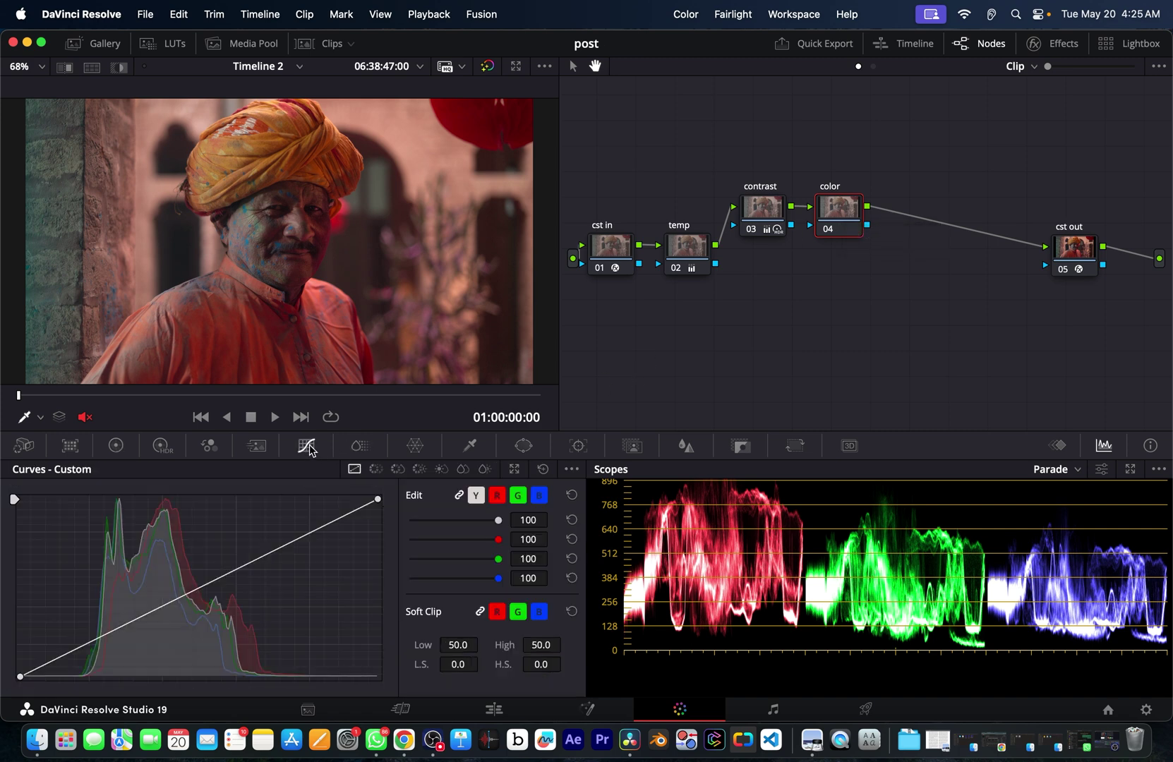
click(374, 470)
click(397, 469)
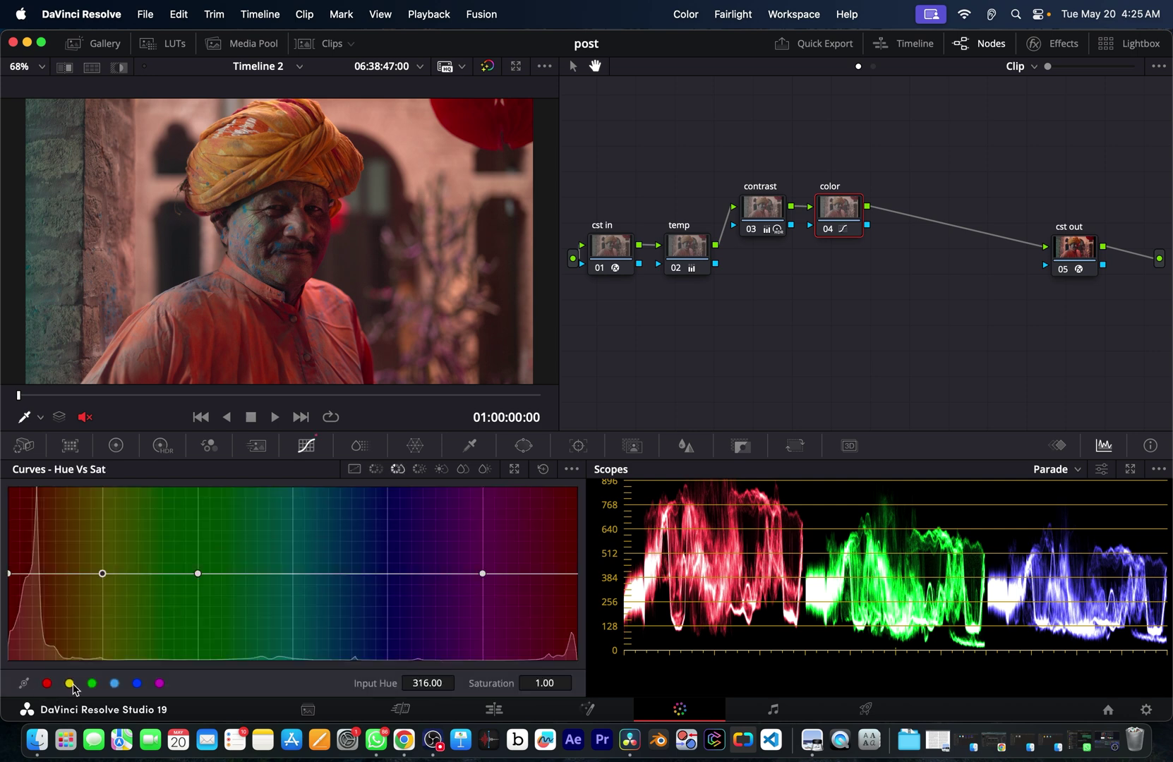
click(92, 683)
click(114, 683)
click(137, 683)
drag(102, 578, 102, 557)
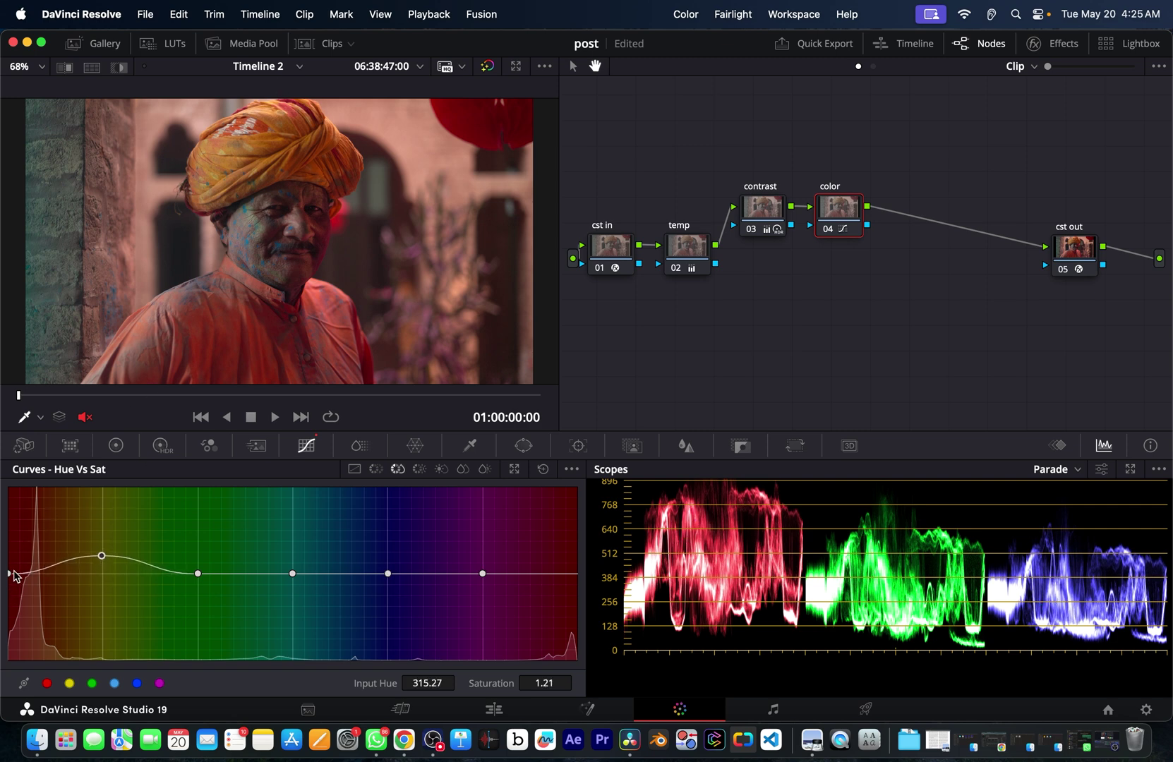
drag(7, 573, 8, 553)
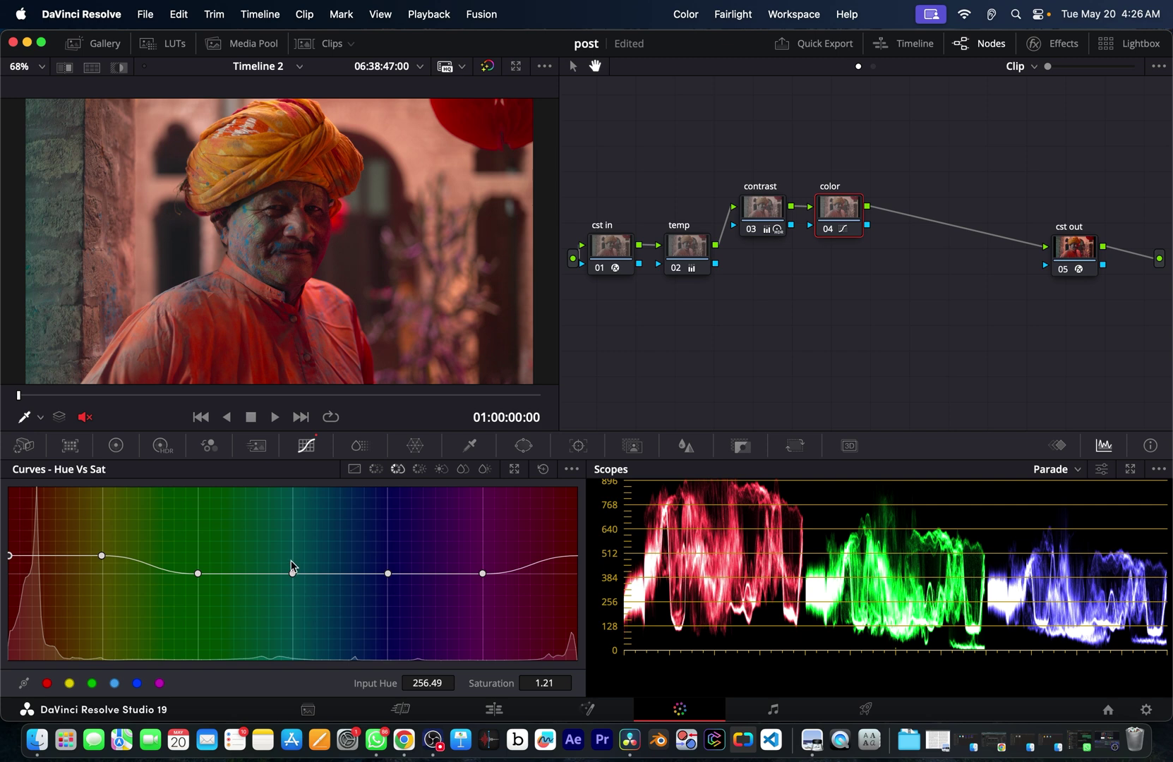
drag(292, 573, 292, 565)
drag(387, 573, 389, 565)
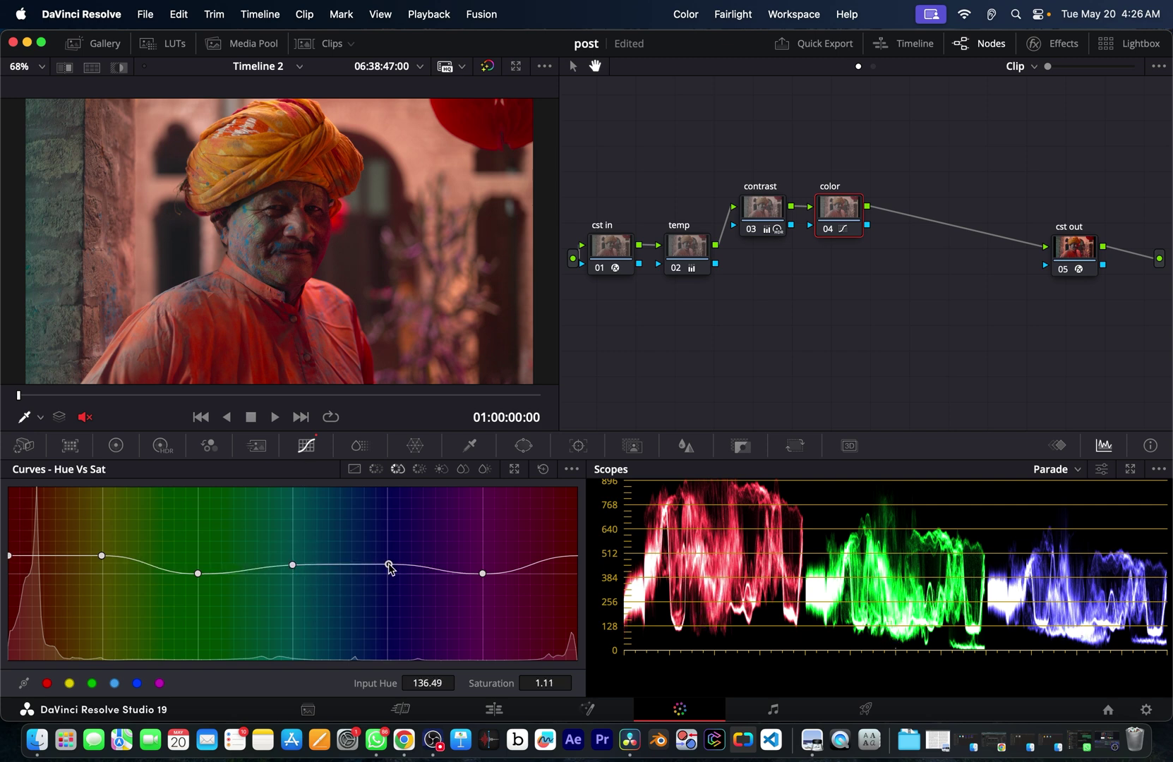
drag(481, 574, 483, 627)
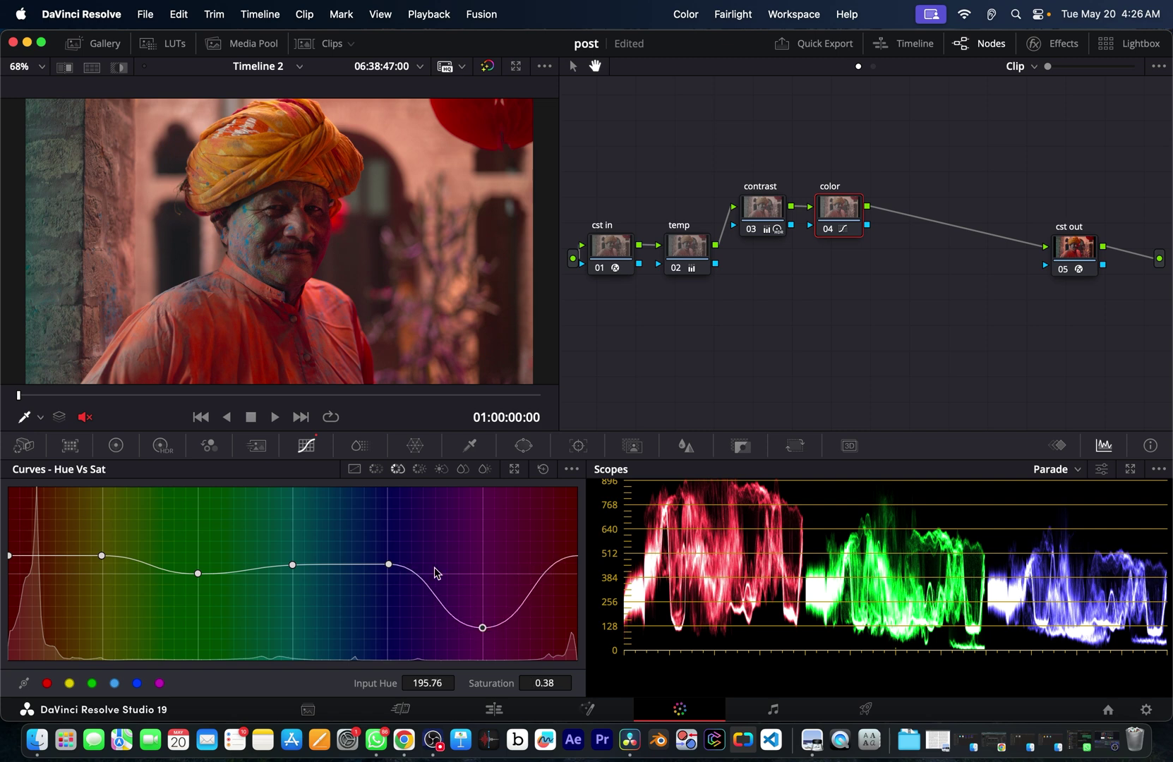
click(374, 471)
Step: Add Hue vs Hue points, rotating blues down with slight cyan, yellow and red shifts
click(69, 683)
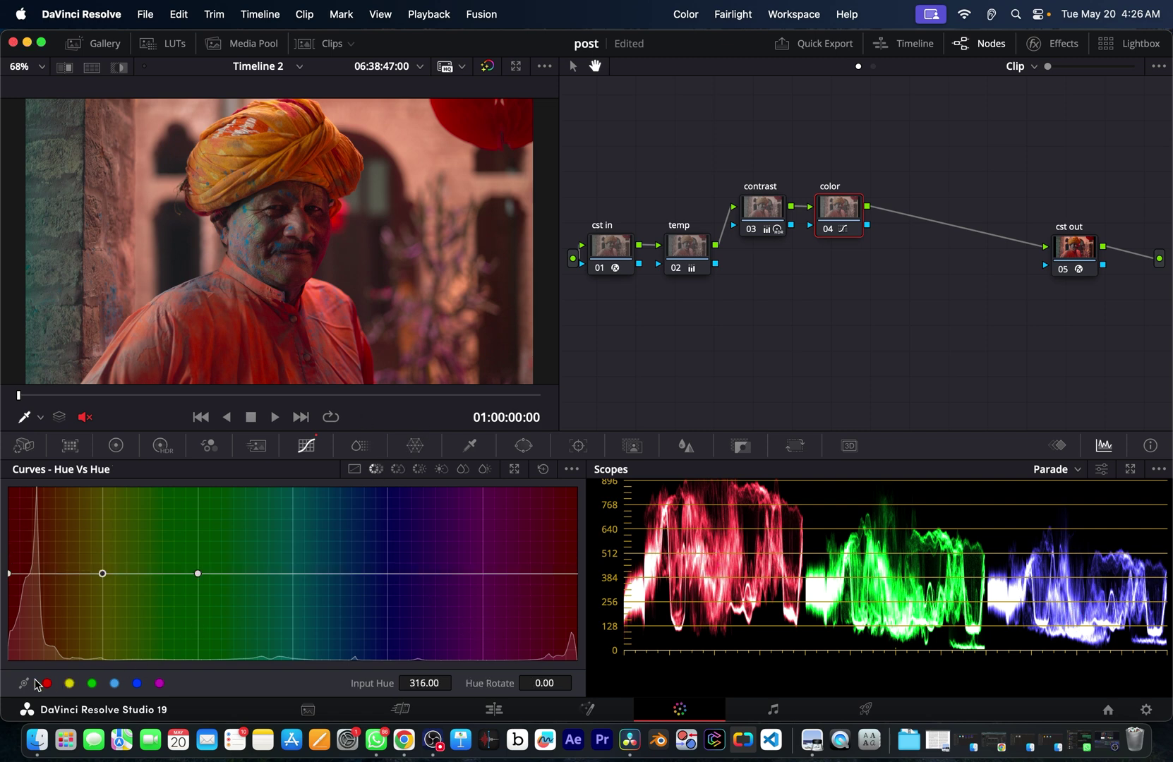
click(92, 683)
click(139, 683)
drag(389, 573, 389, 598)
mouse_move(293, 573)
mouse_down()
mouse_move(293, 589)
mouse_move(289, 559)
mouse_move(290, 573)
mouse_up()
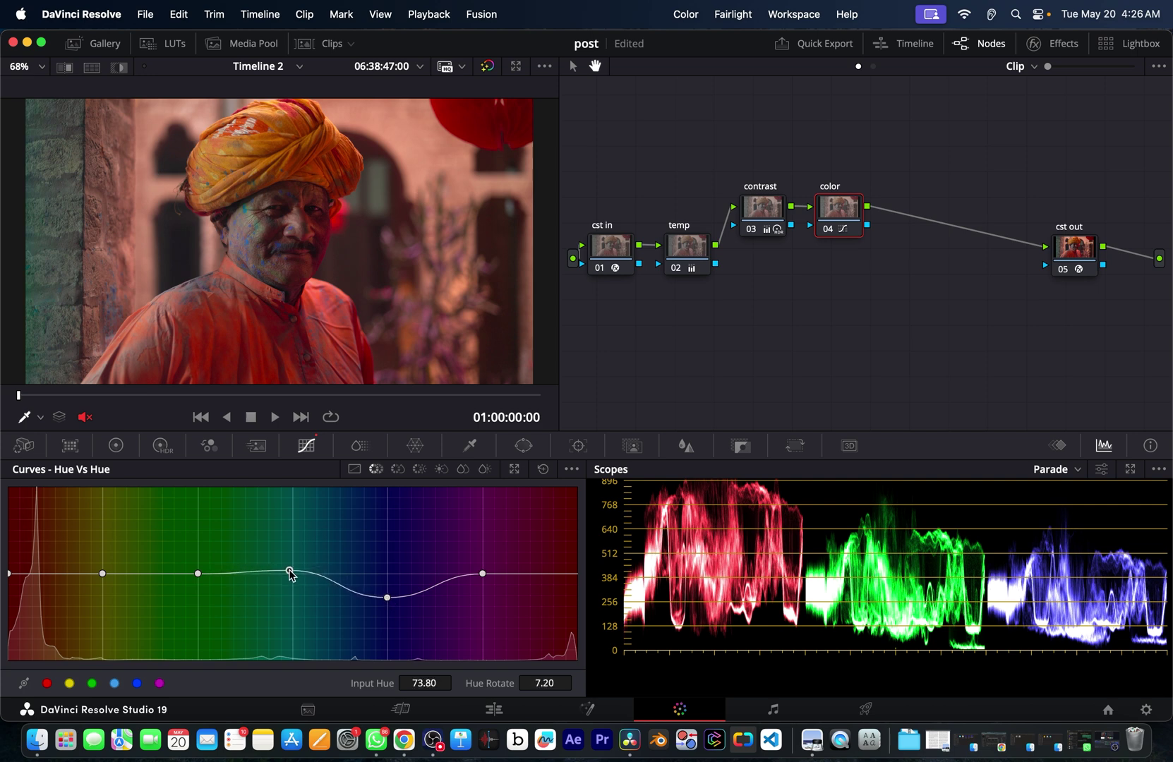
drag(386, 598, 382, 590)
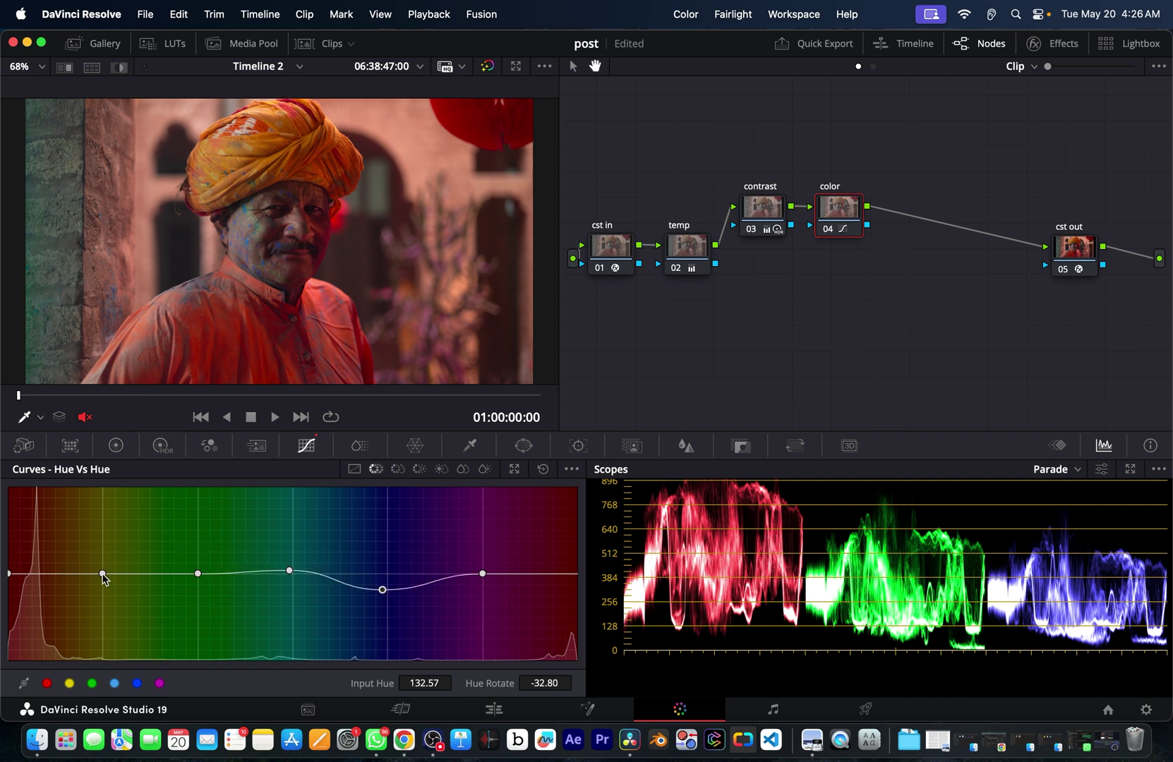
mouse_move(102, 574)
mouse_down()
mouse_move(102, 563)
mouse_move(102, 575)
mouse_up()
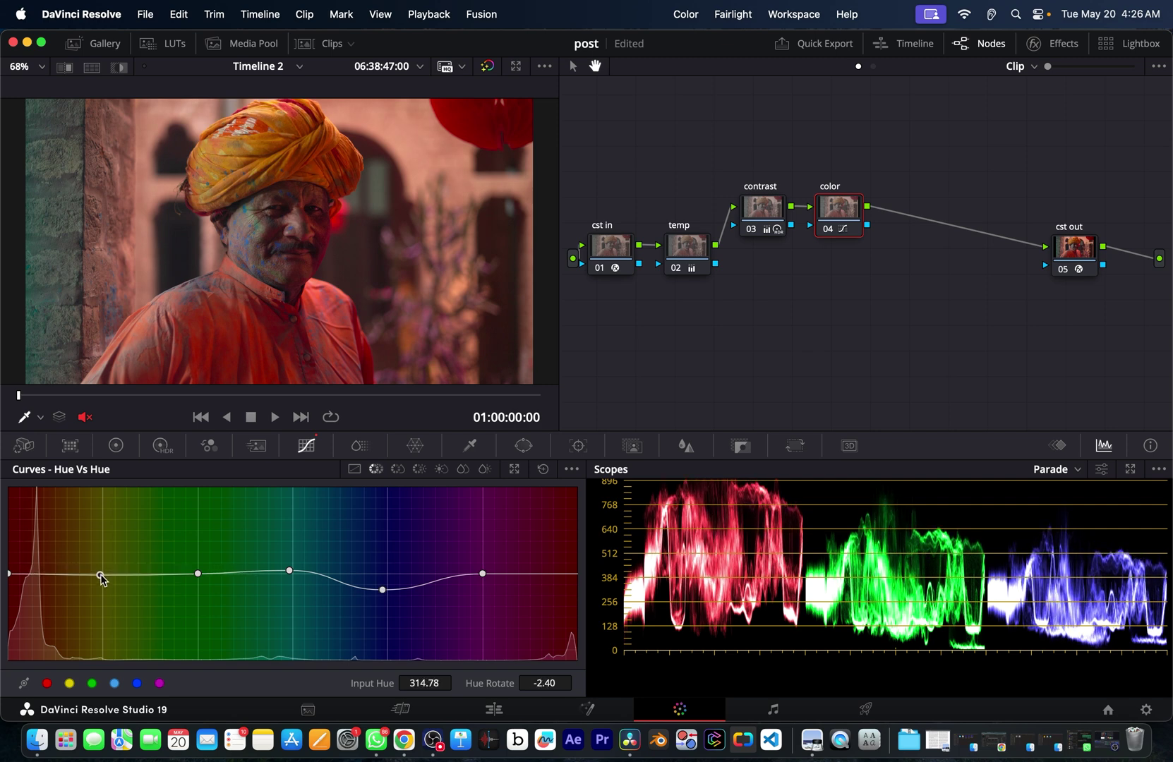
drag(11, 575, 11, 576)
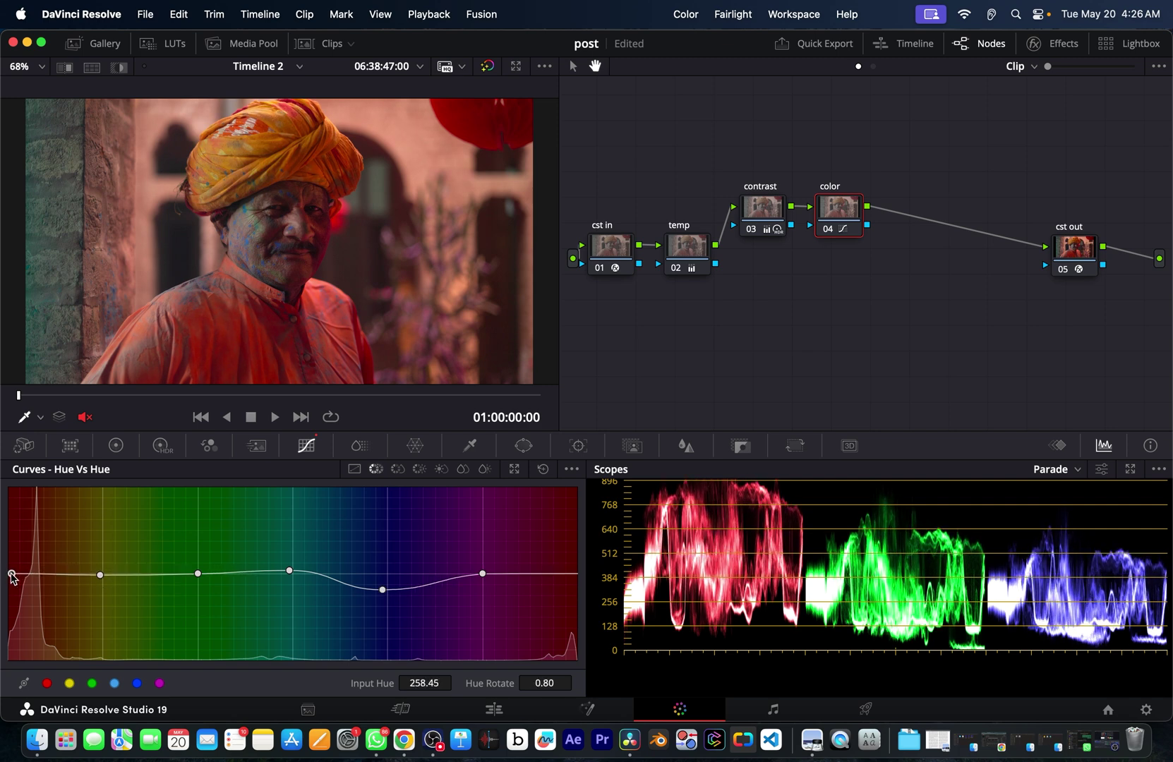
drag(12, 577, 11, 577)
Step: Compare with the color node bypassed, then move it below the chain
click(827, 230)
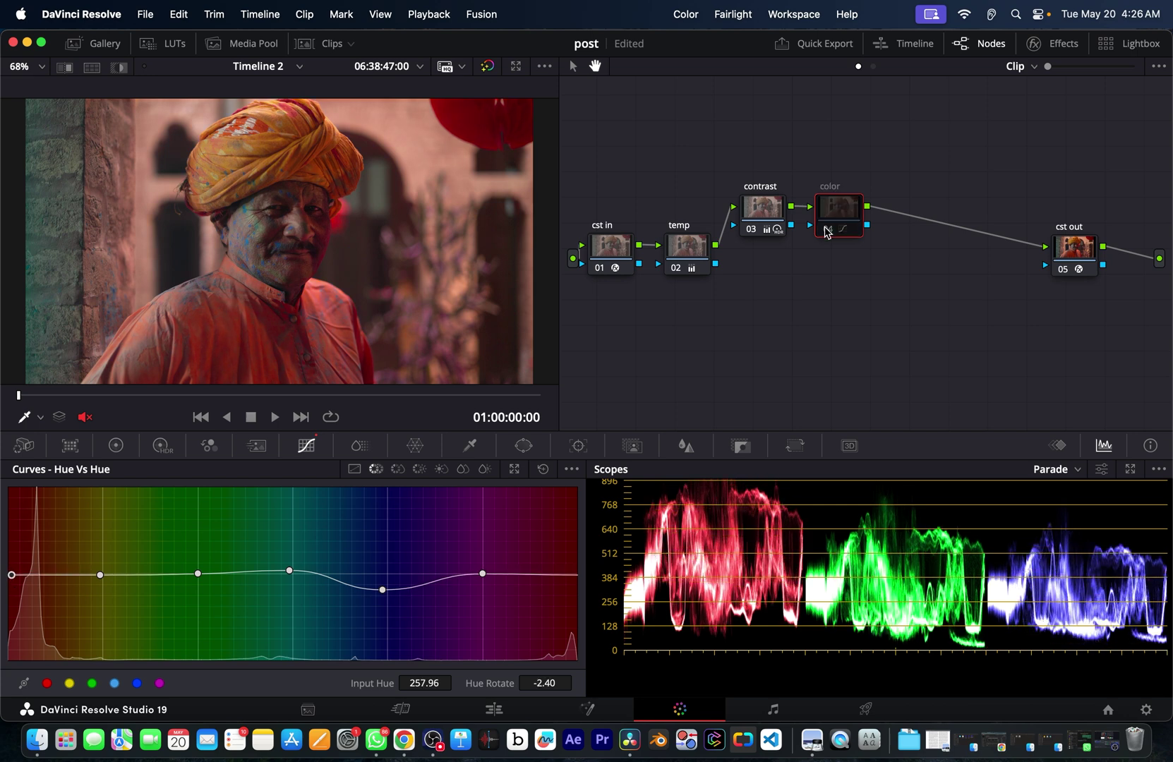
click(827, 230)
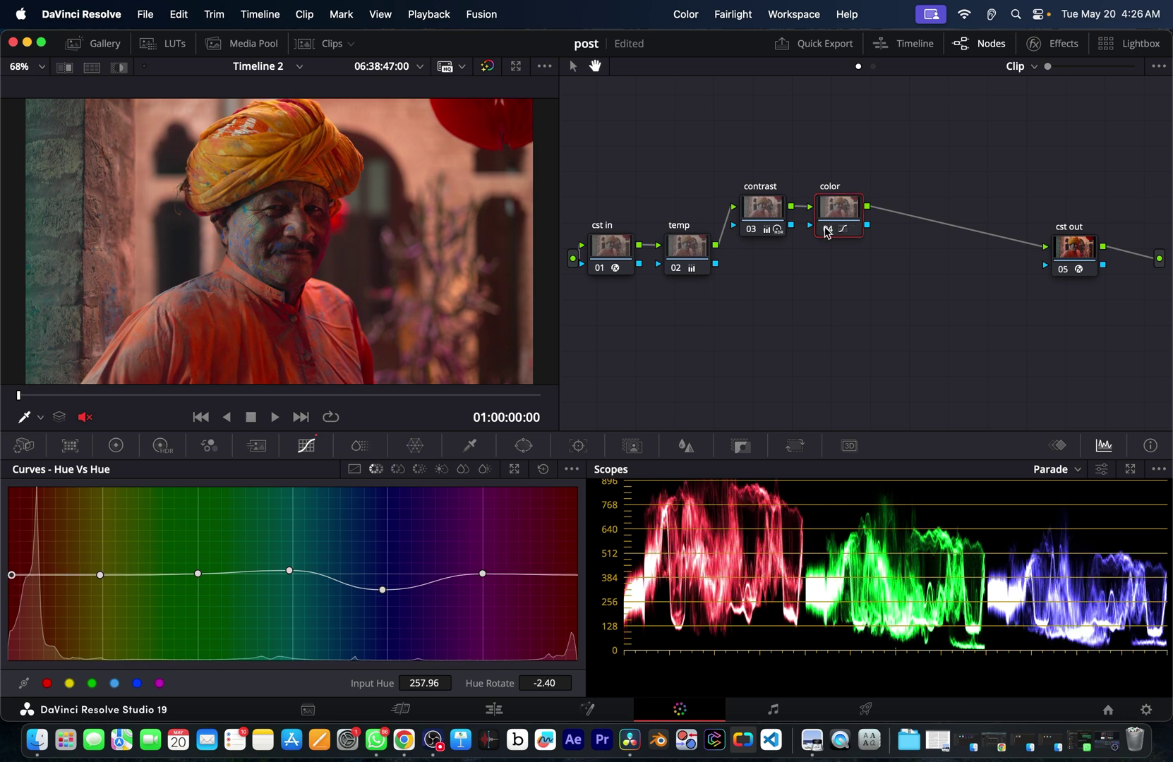
drag(850, 210, 758, 326)
Step: Add node 05 with a rotated, softened linear gradient mask
key(alt+s)
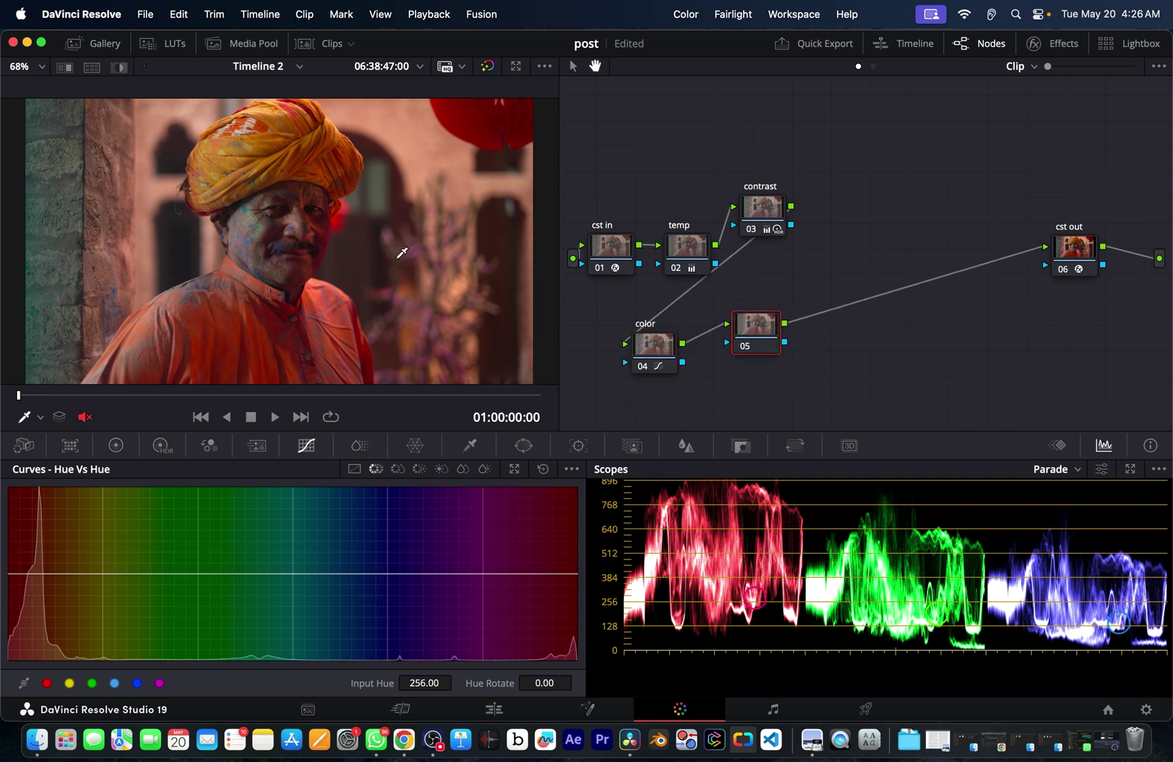
click(523, 446)
click(247, 492)
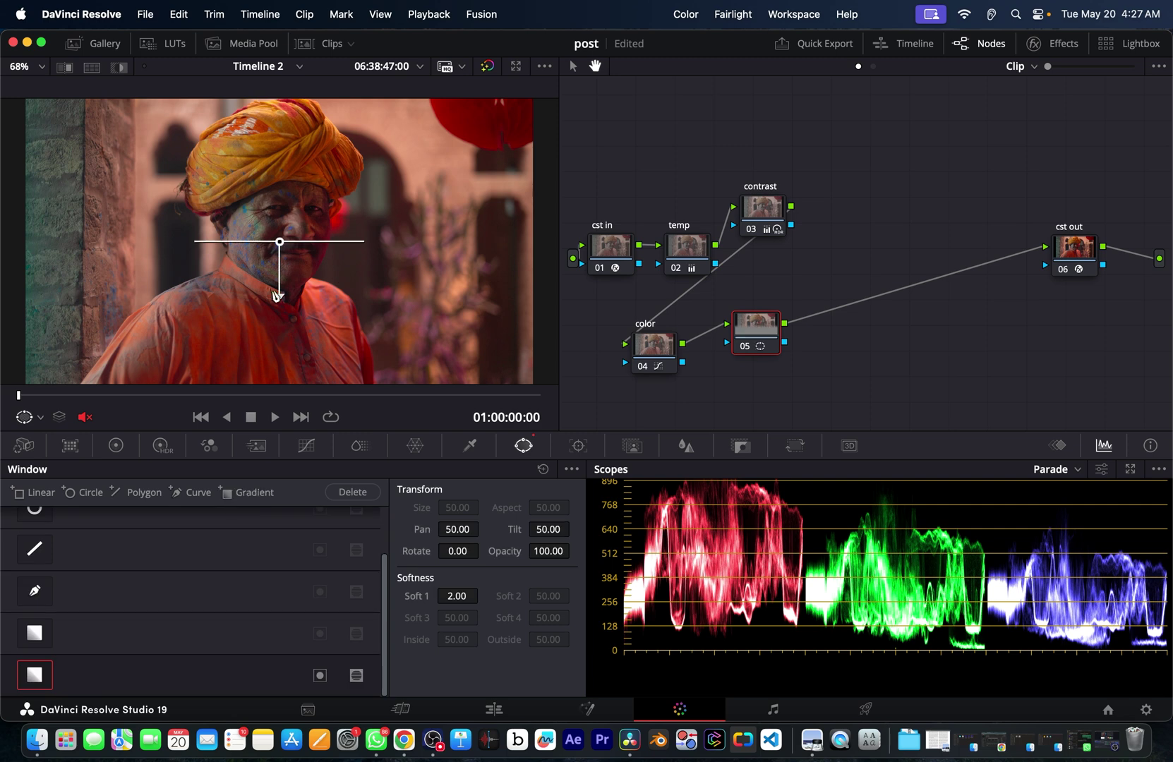
drag(275, 293, 492, 244)
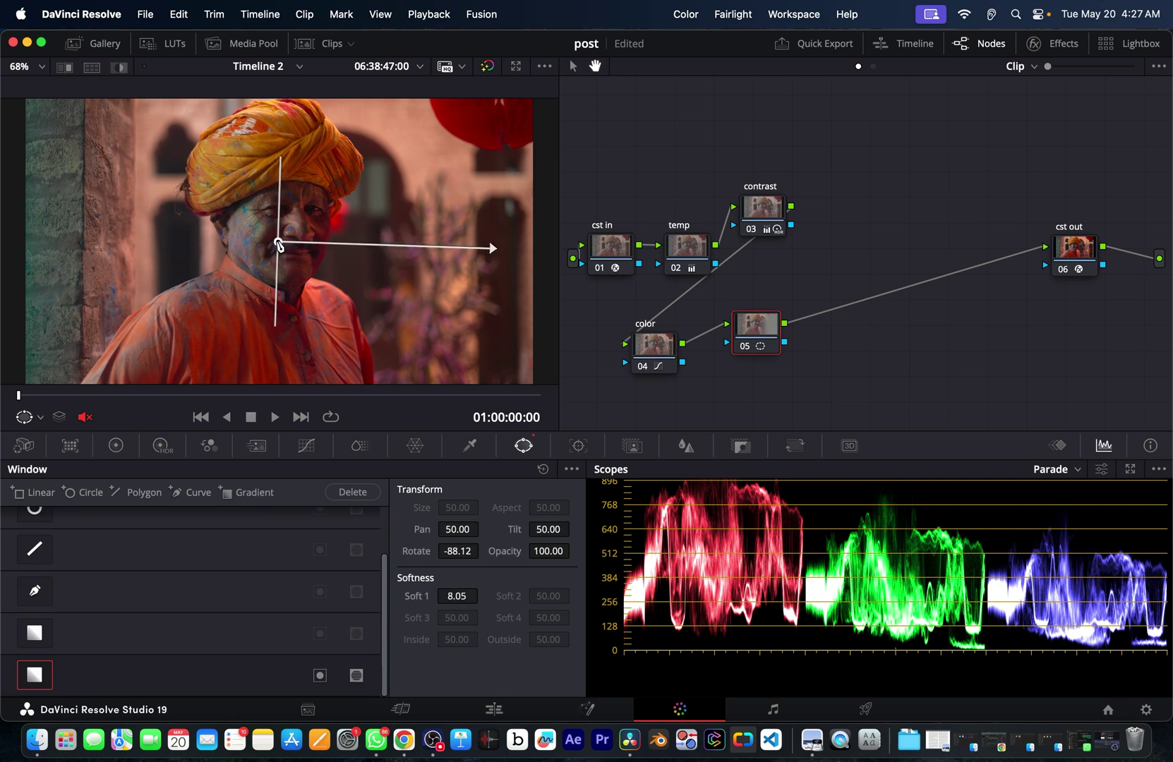
drag(280, 243, 19, 220)
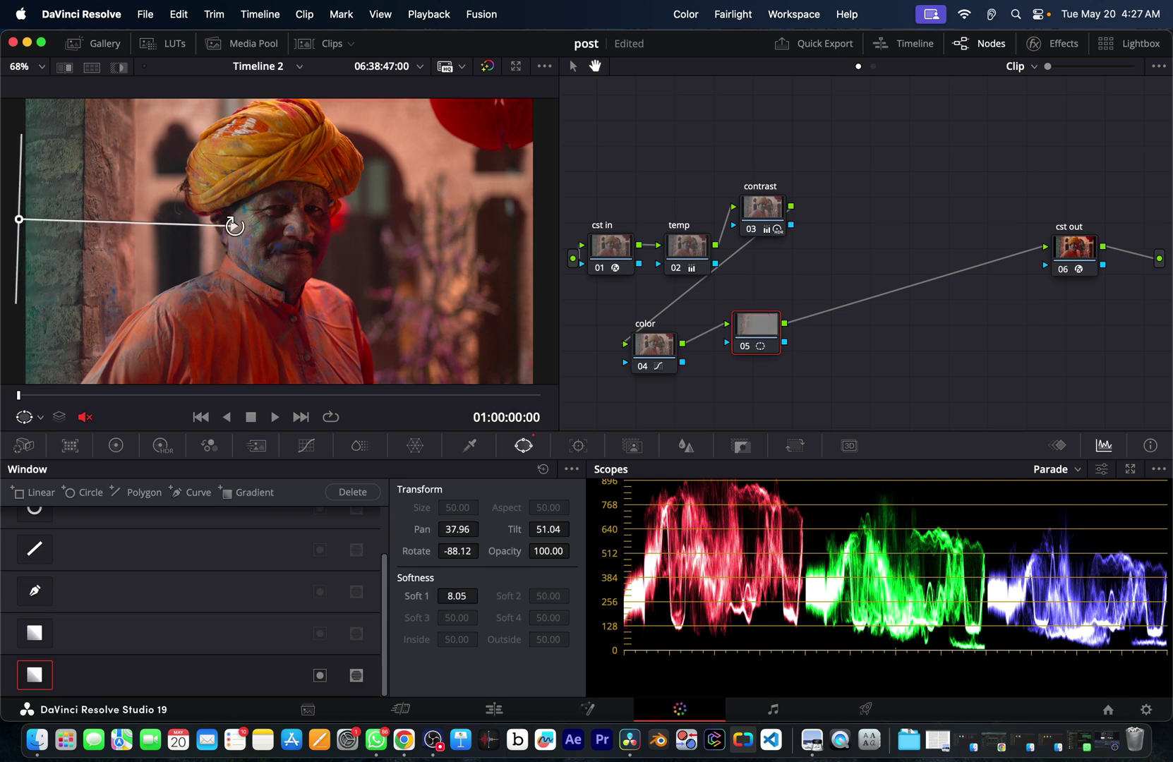
drag(236, 226, 281, 220)
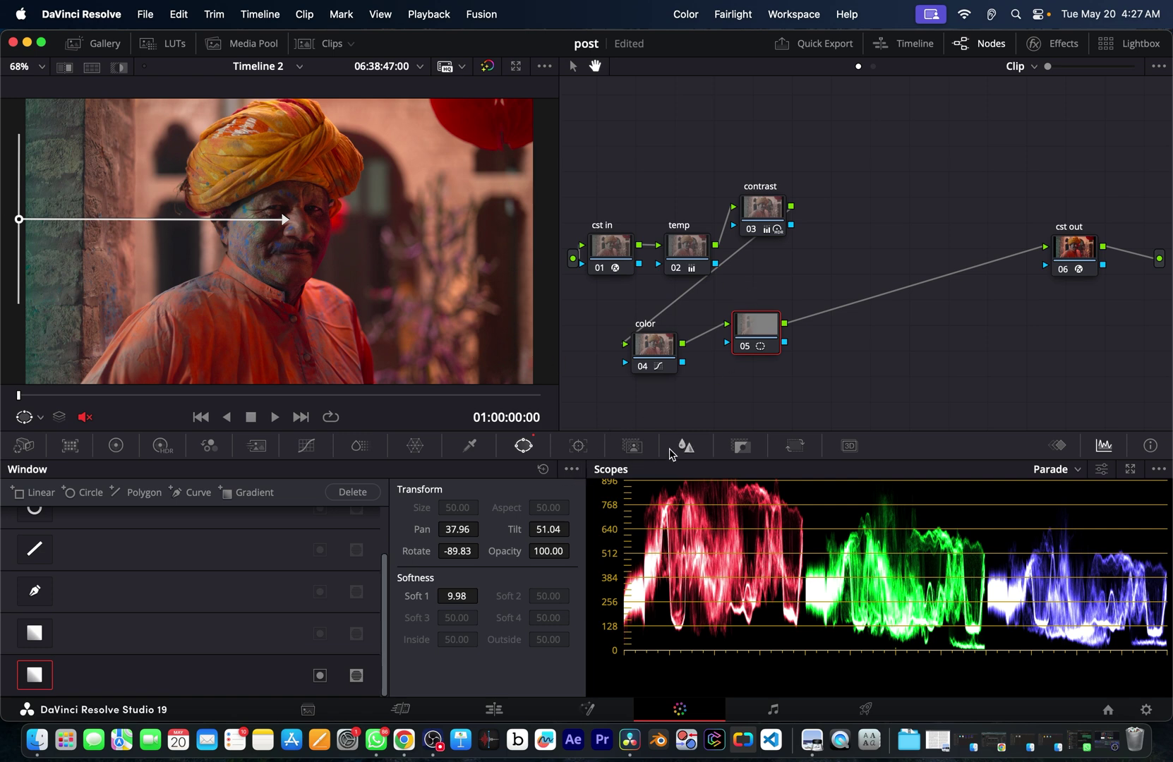
Step: Invert the mask's key output and lower Global exposure to -0.12
click(729, 450)
click(562, 566)
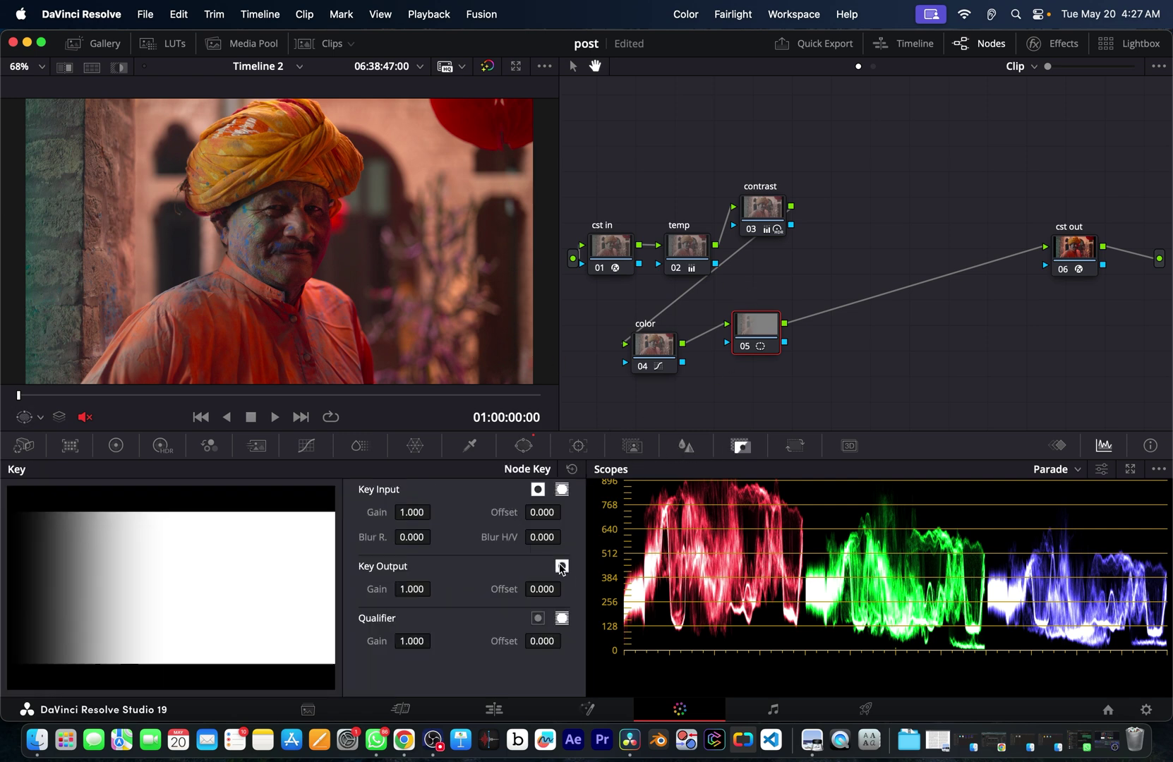
click(116, 446)
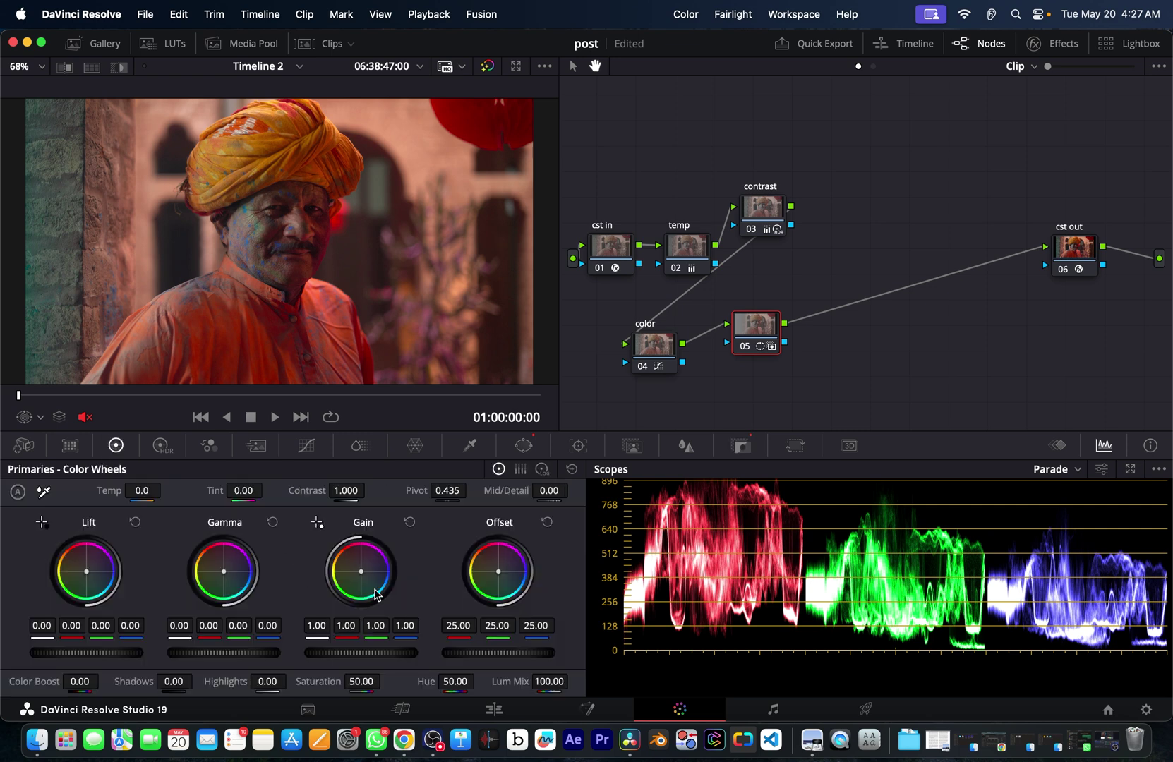
click(161, 445)
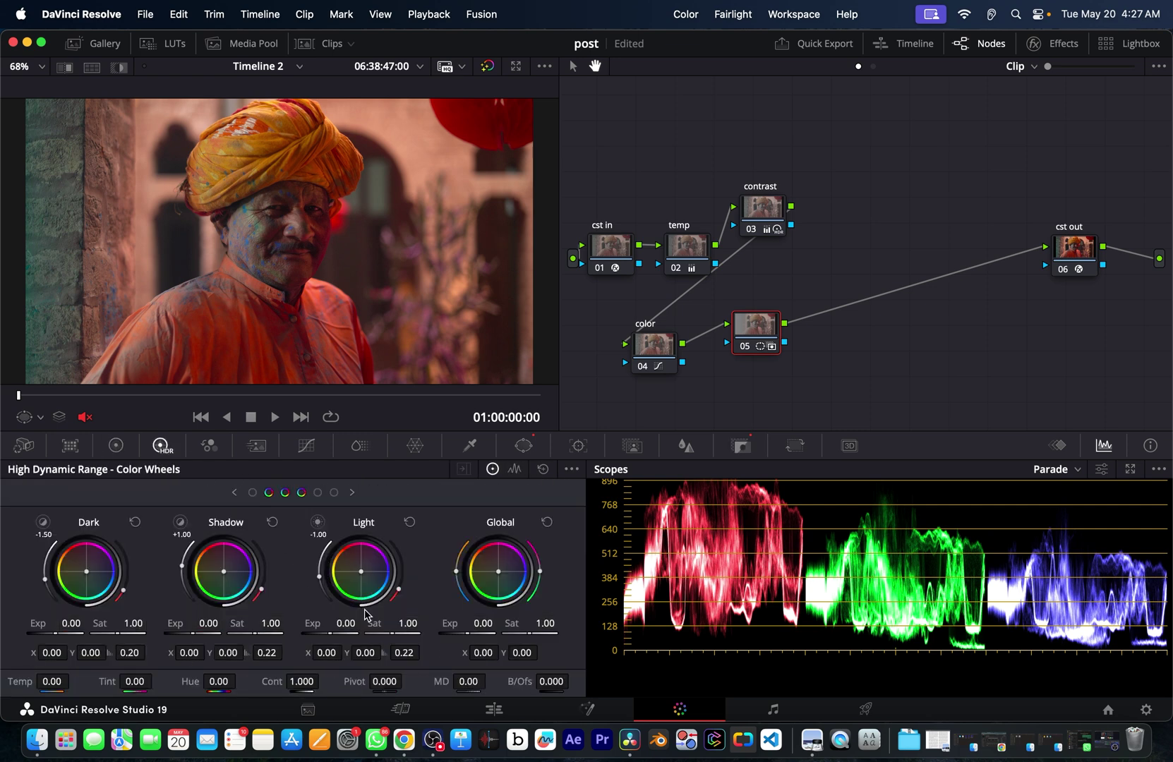
drag(483, 624, 471, 623)
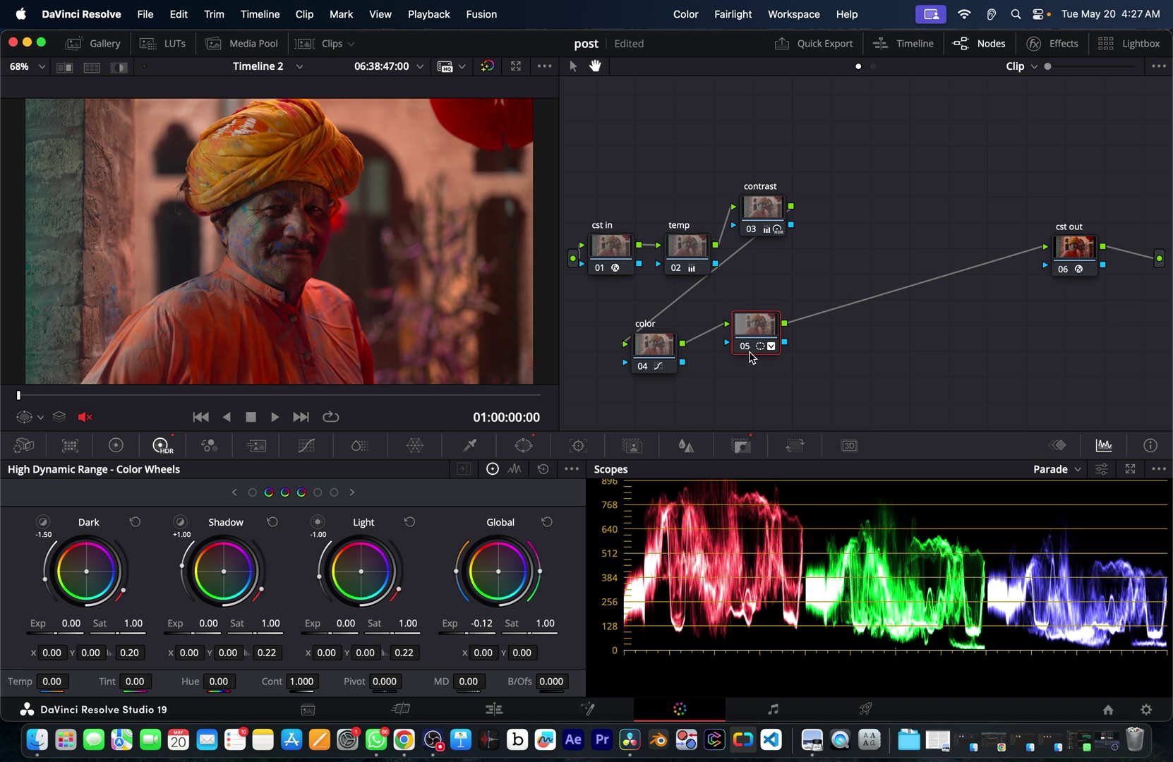
key(super+f)
key(super+f)
Step: Add a new serial node and apply Film Look Creator to it
key(alt+s)
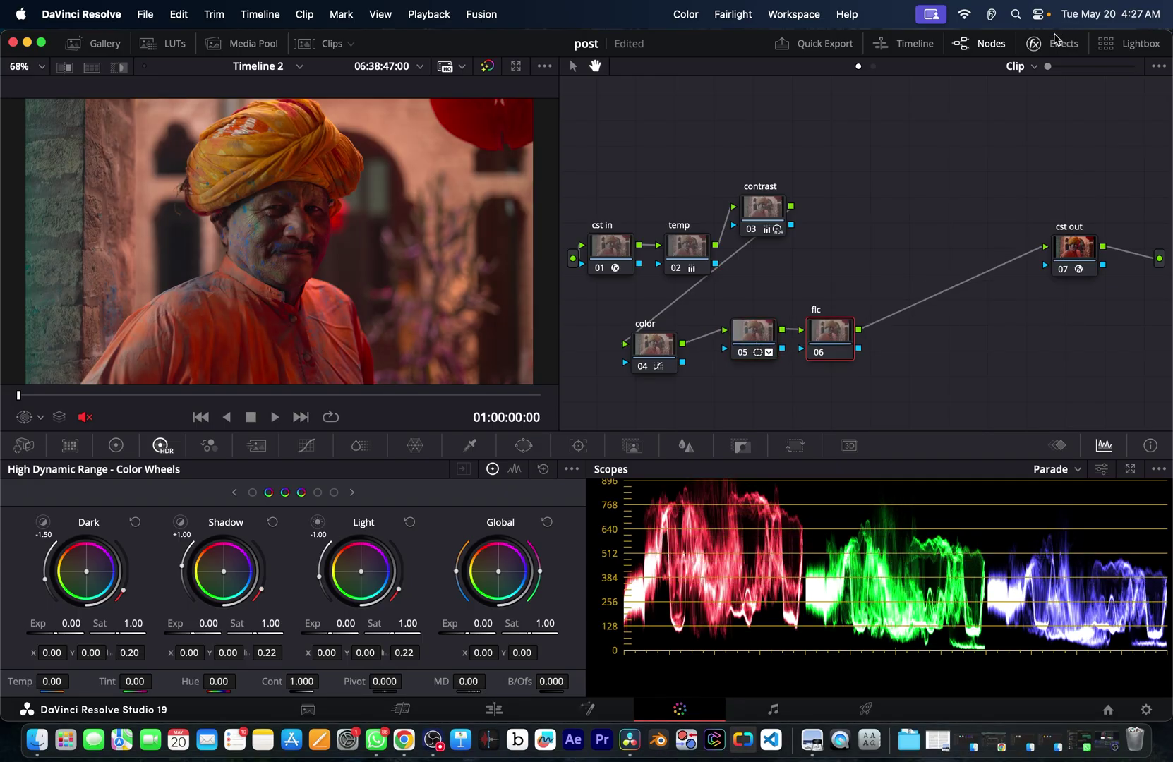
click(1052, 43)
click(1130, 66)
text(film)
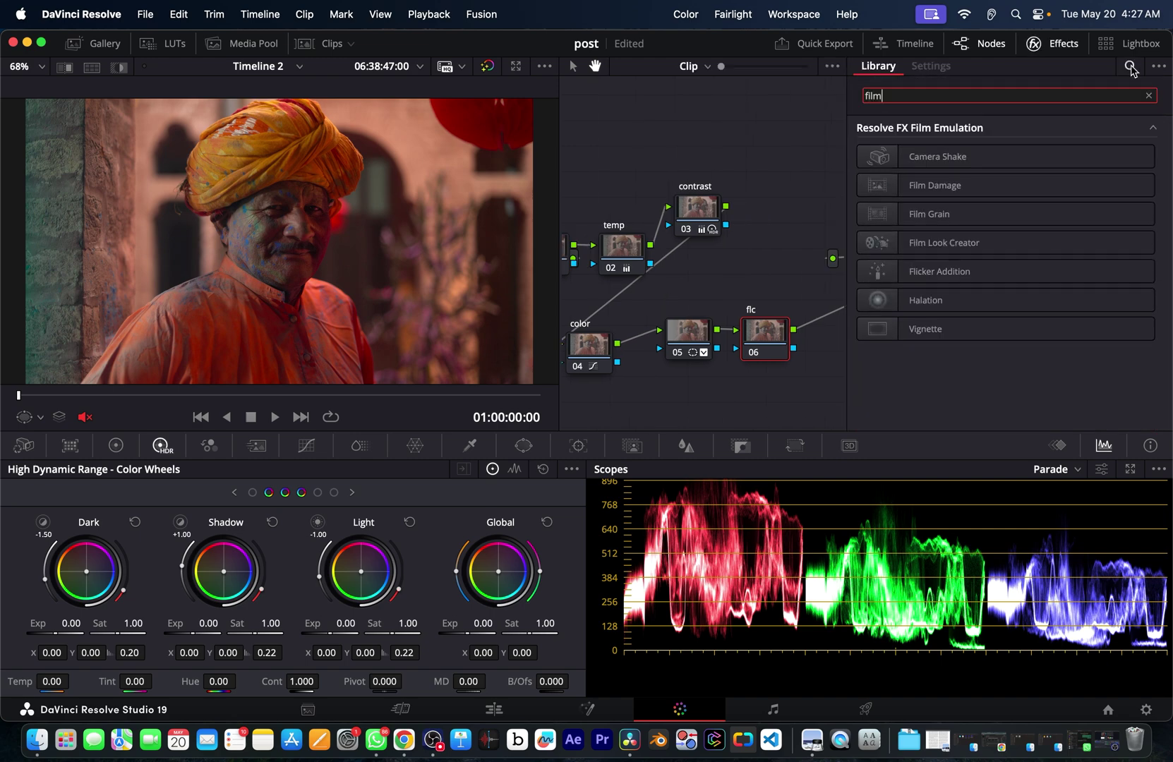
drag(984, 243, 772, 346)
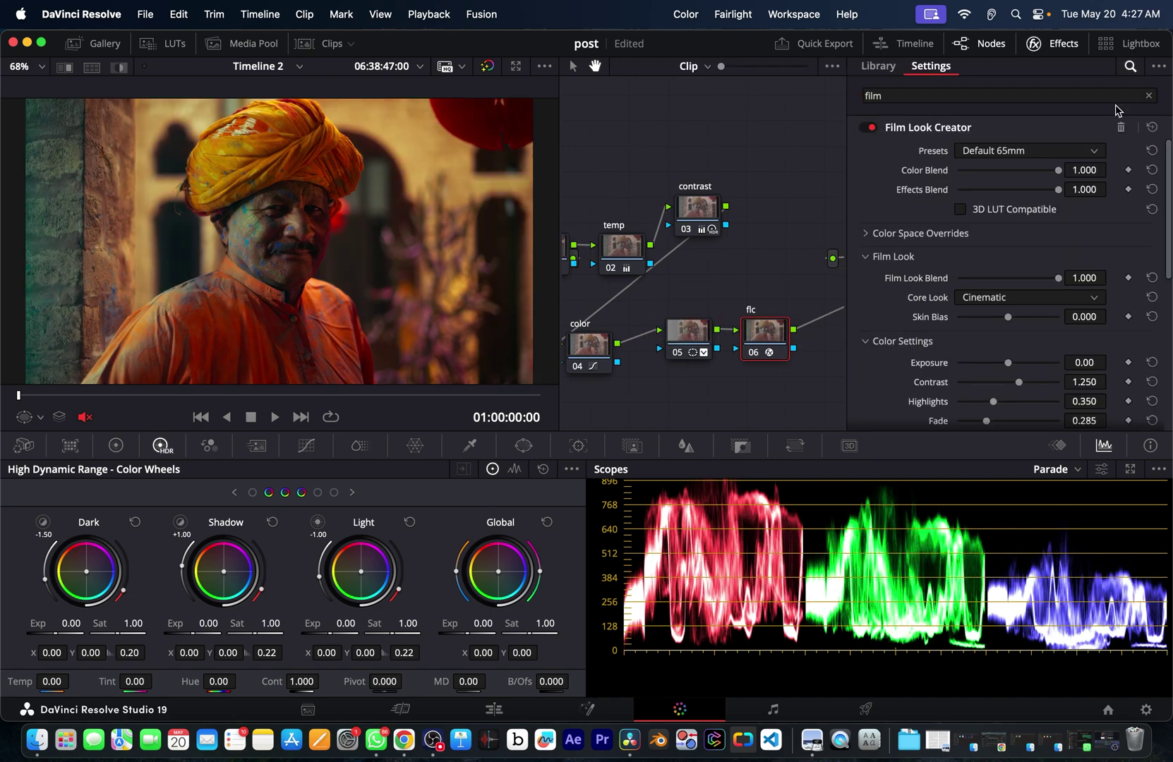
Step: Use Clean Slate at full blend, Rochester core look, skin bias 0.364 and warmer white balance
click(1031, 150)
click(982, 274)
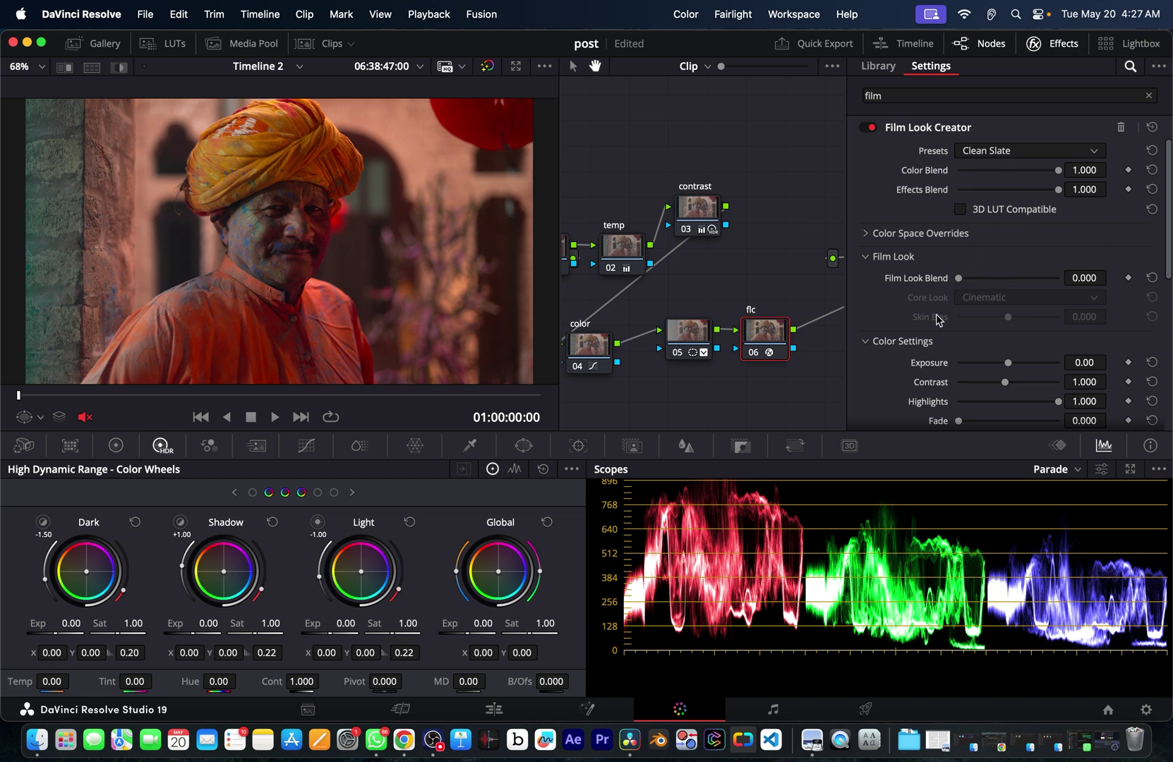
drag(961, 279, 1169, 286)
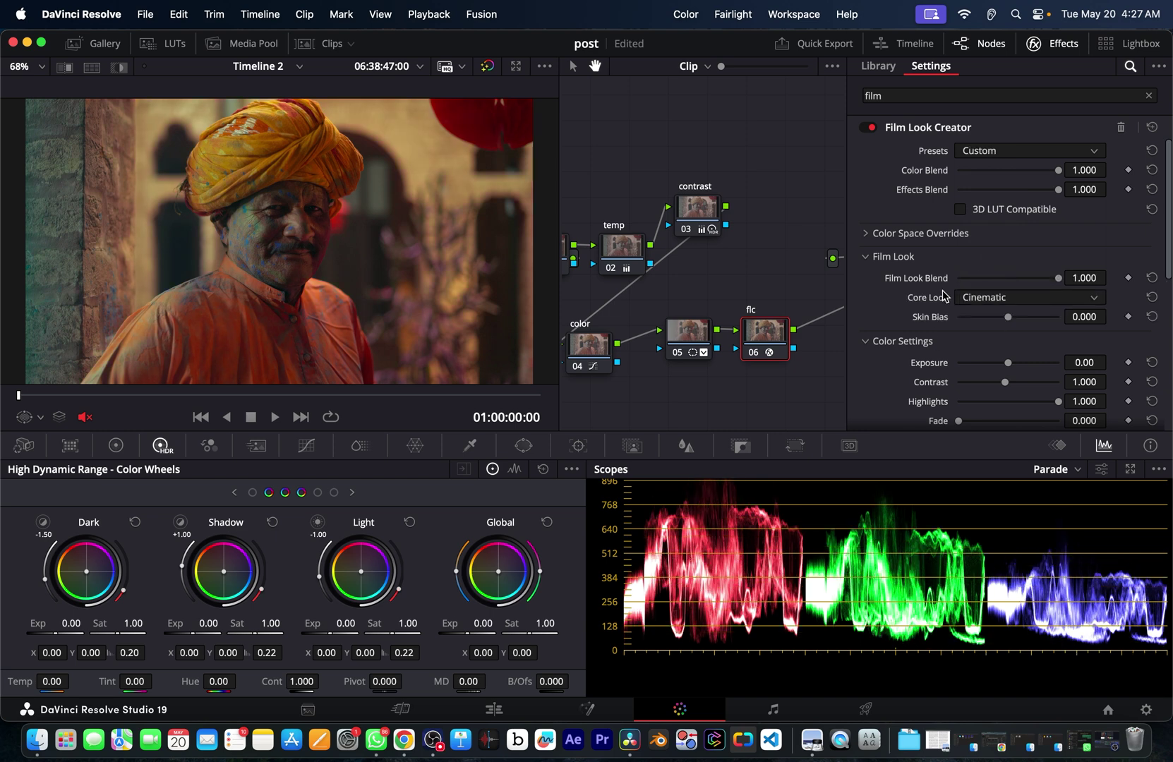
click(1027, 300)
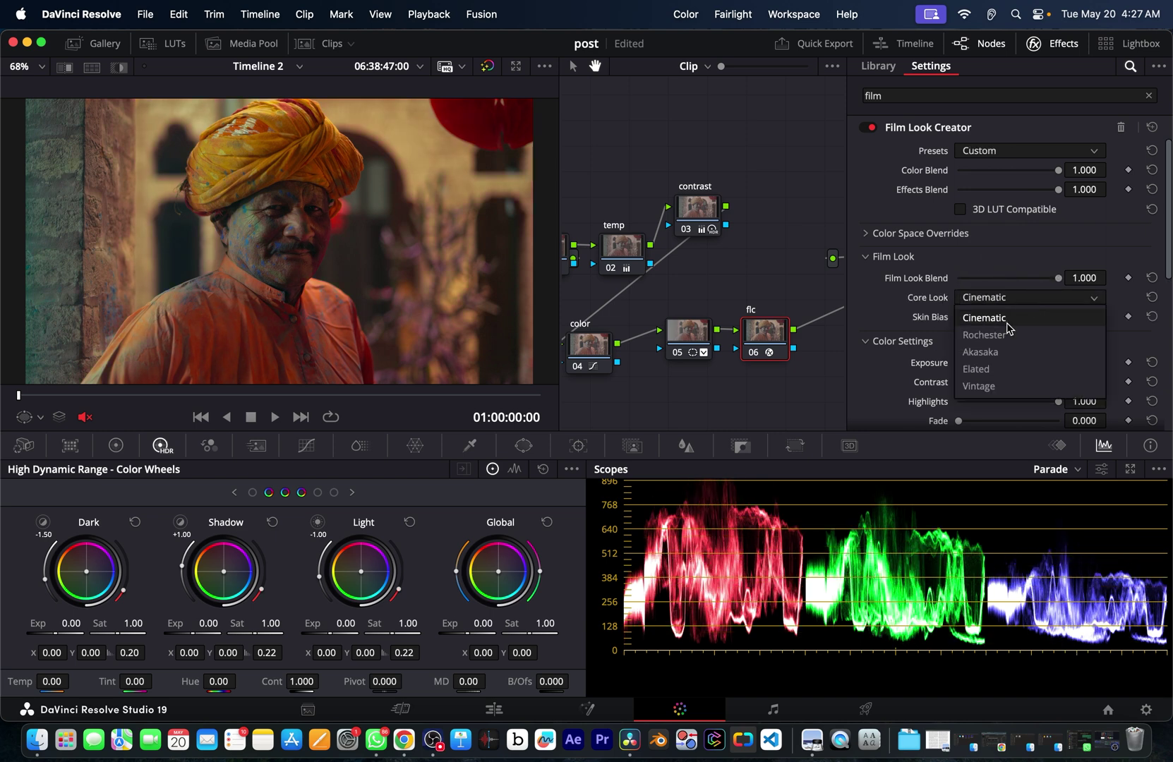
click(1003, 339)
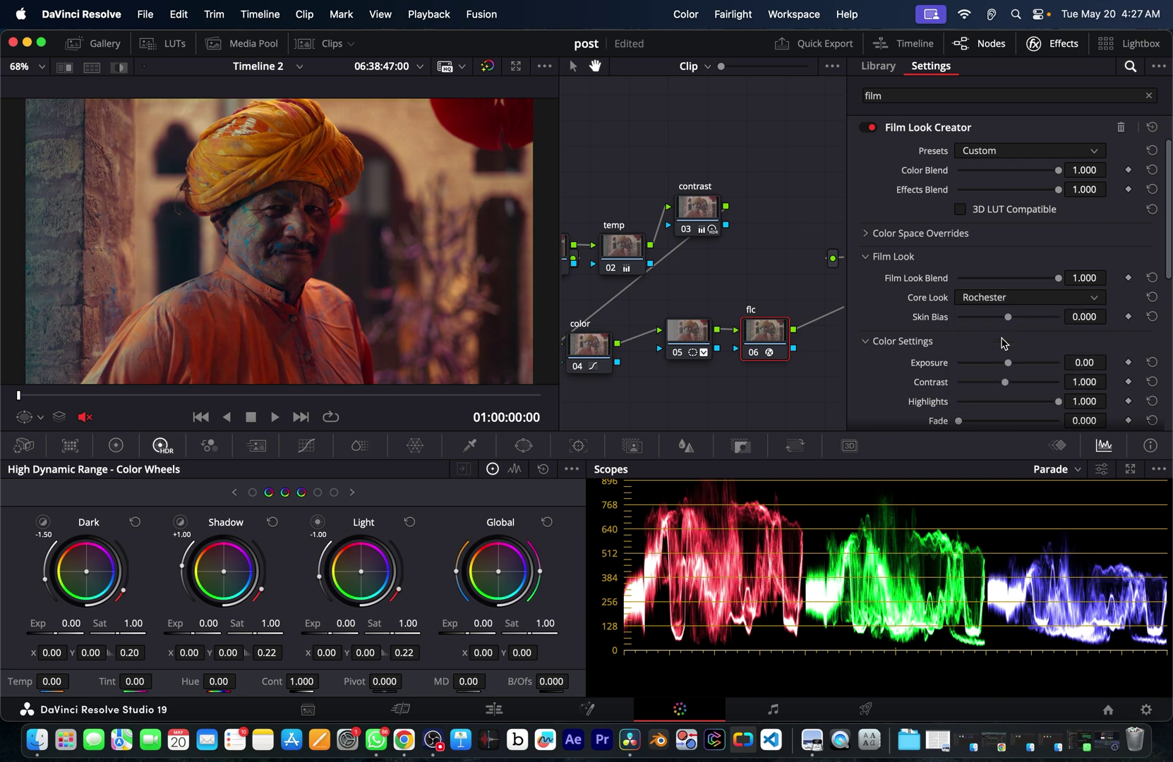
drag(1011, 316, 1025, 317)
scroll(1015, 387, down, 3)
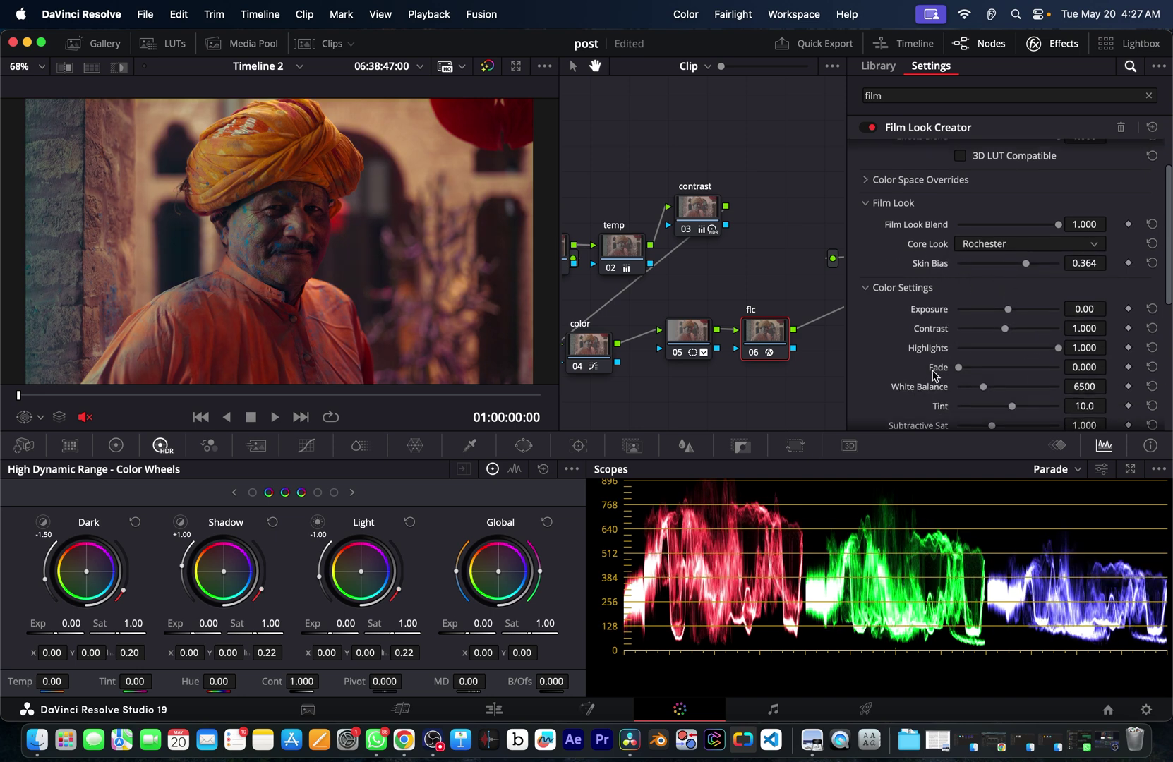
drag(983, 376, 985, 375)
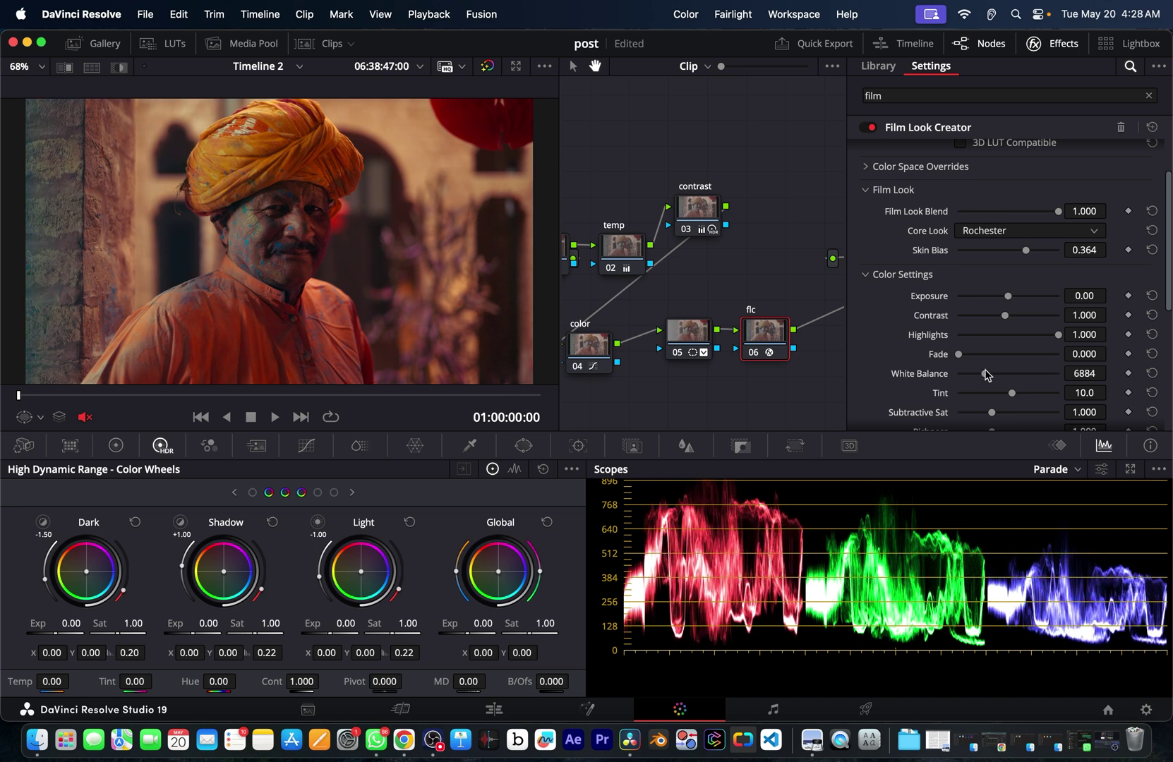
Step: Compare the image with and without the film look and adjust Subtractive Sat
click(864, 128)
click(865, 128)
click(864, 128)
click(864, 128)
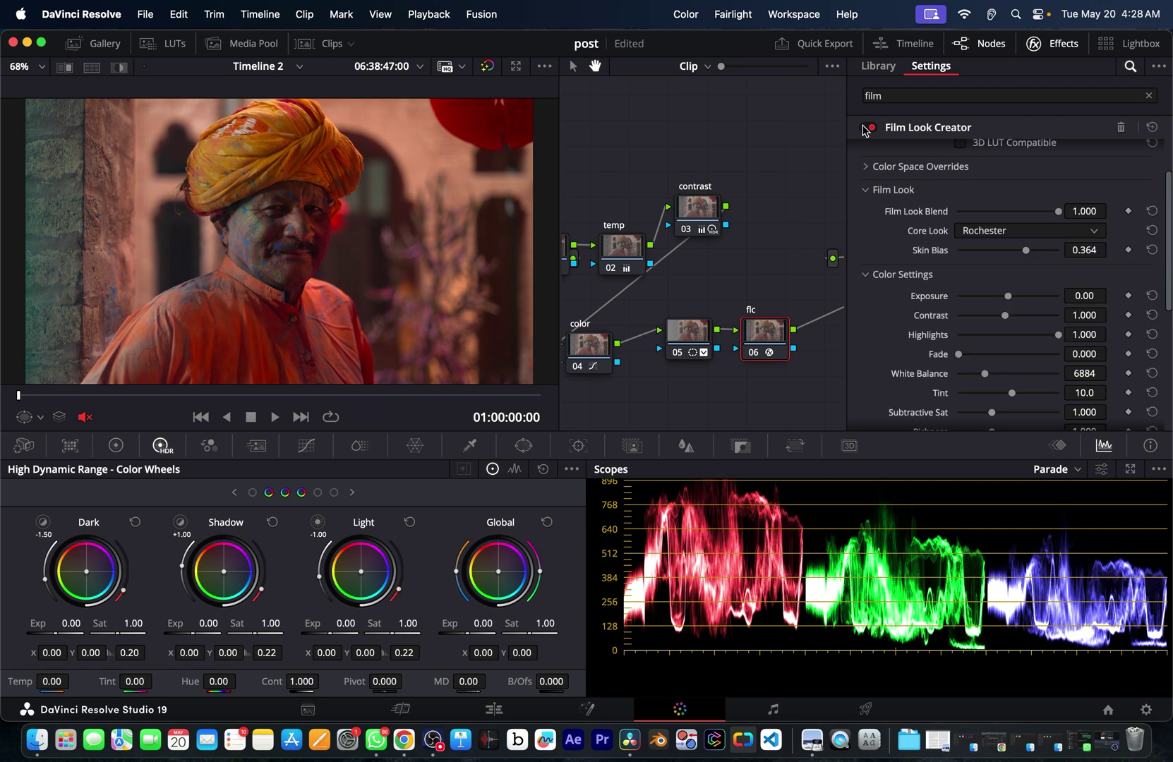
click(864, 128)
click(864, 128)
scroll(924, 344, down, 5)
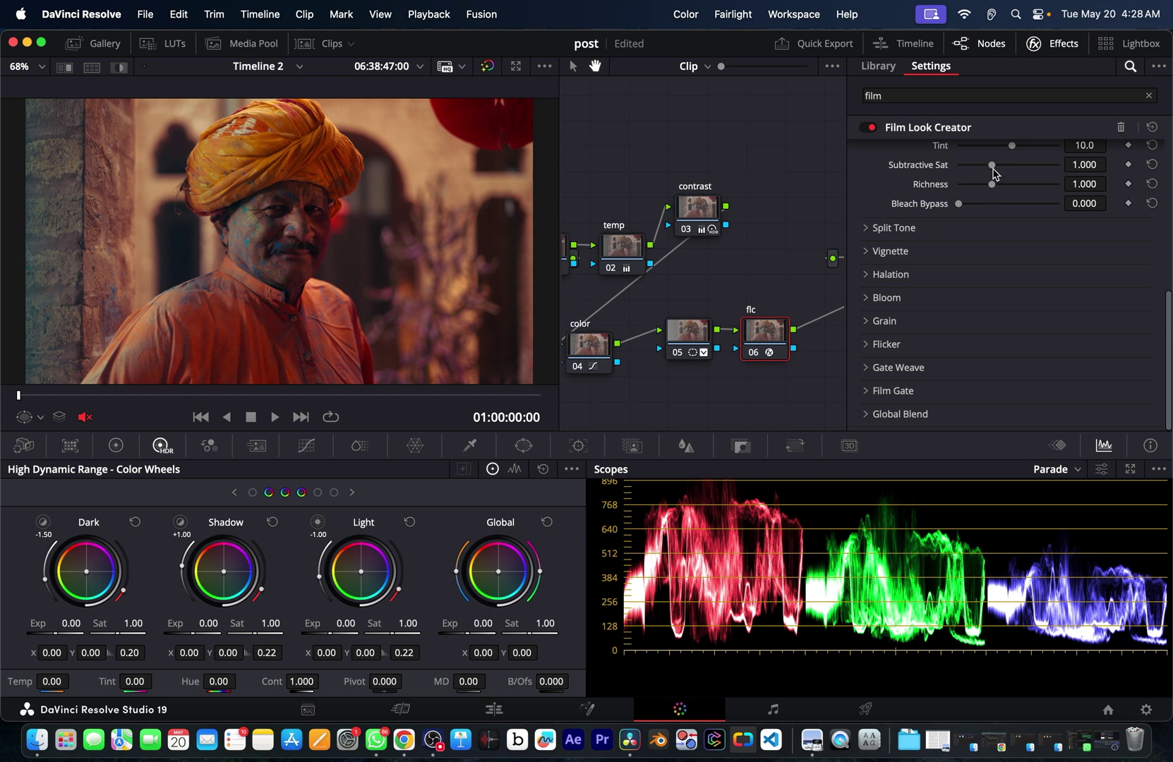
drag(992, 166, 993, 185)
Step: Enable the 35mm film grain
click(882, 321)
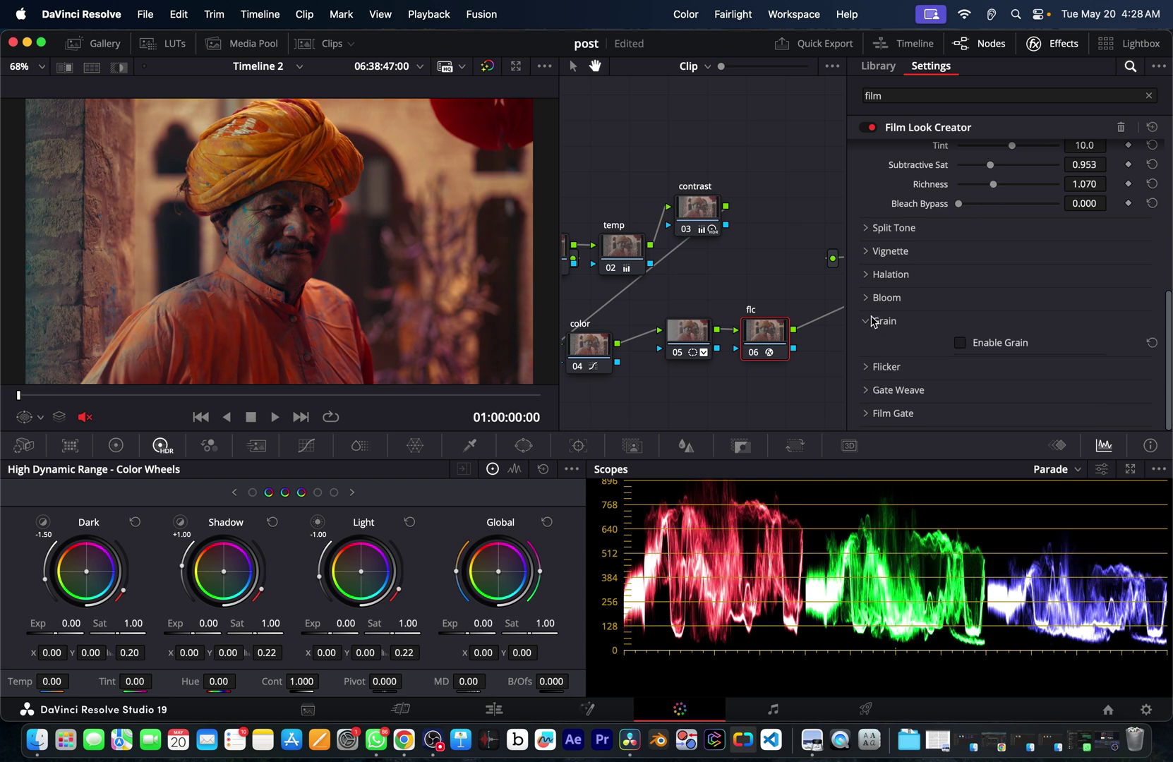
click(960, 344)
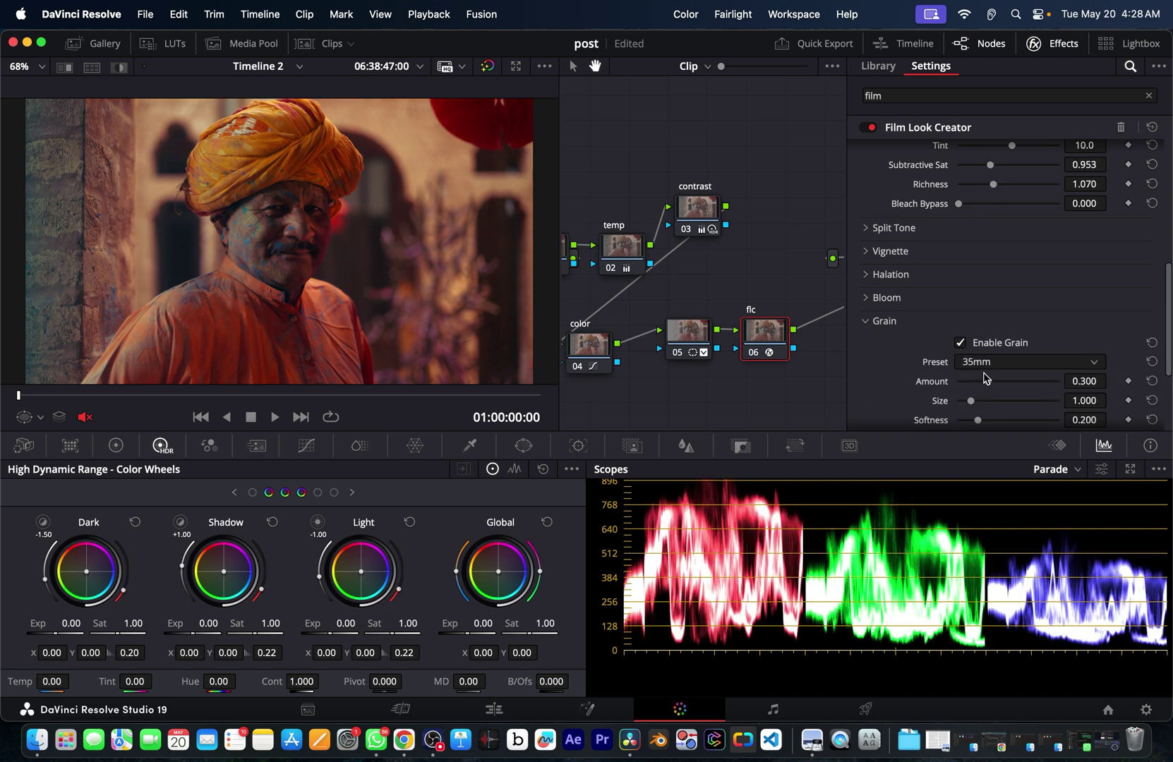
click(1051, 43)
Step: Add serial node 07 after flc and reposition it in the node graph
key(alt+s)
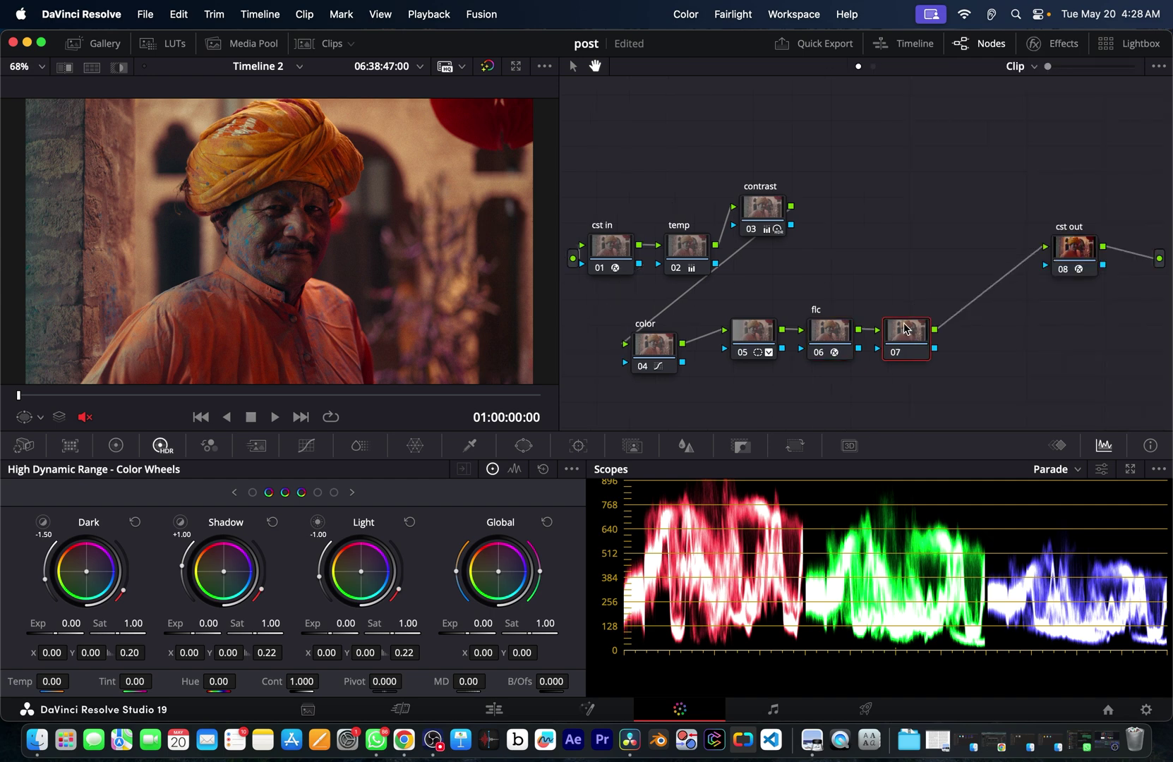
drag(905, 328, 898, 292)
right_click(899, 292)
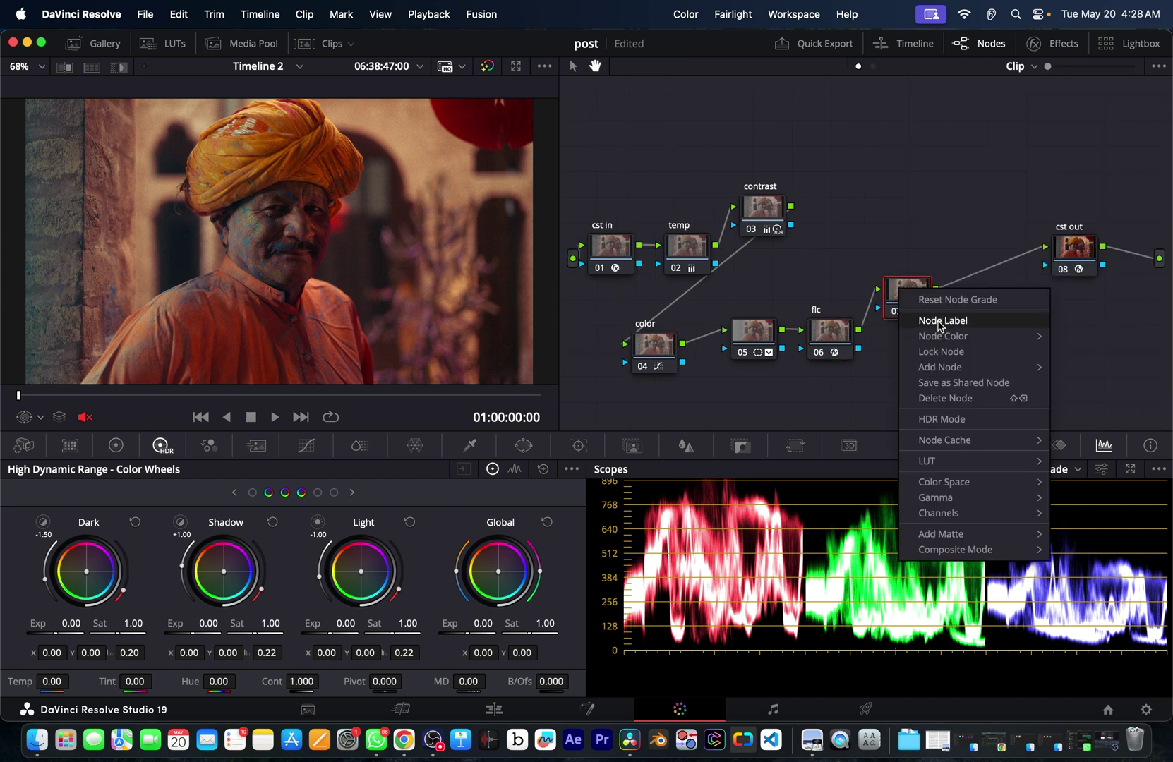
Step: Apply the Rec709 Kodak 2383 D60 LUT to node 07 and shift cst out left
mouse_move(930, 461)
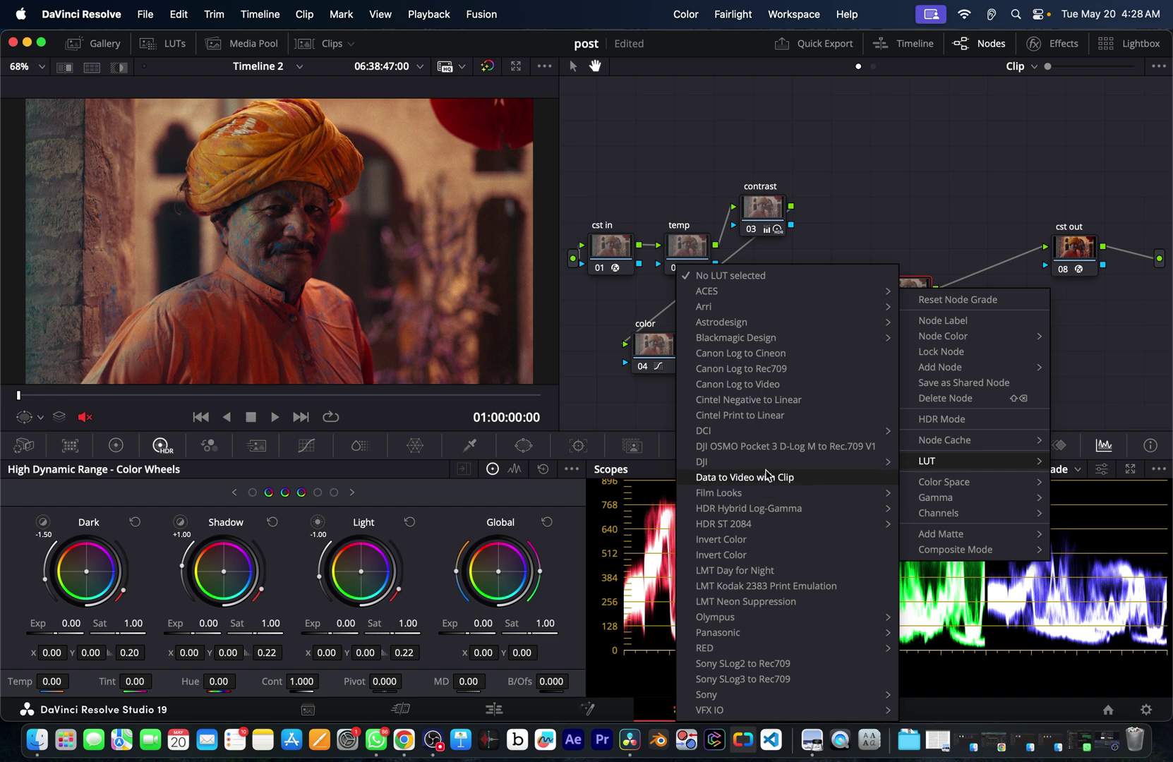
mouse_move(796, 494)
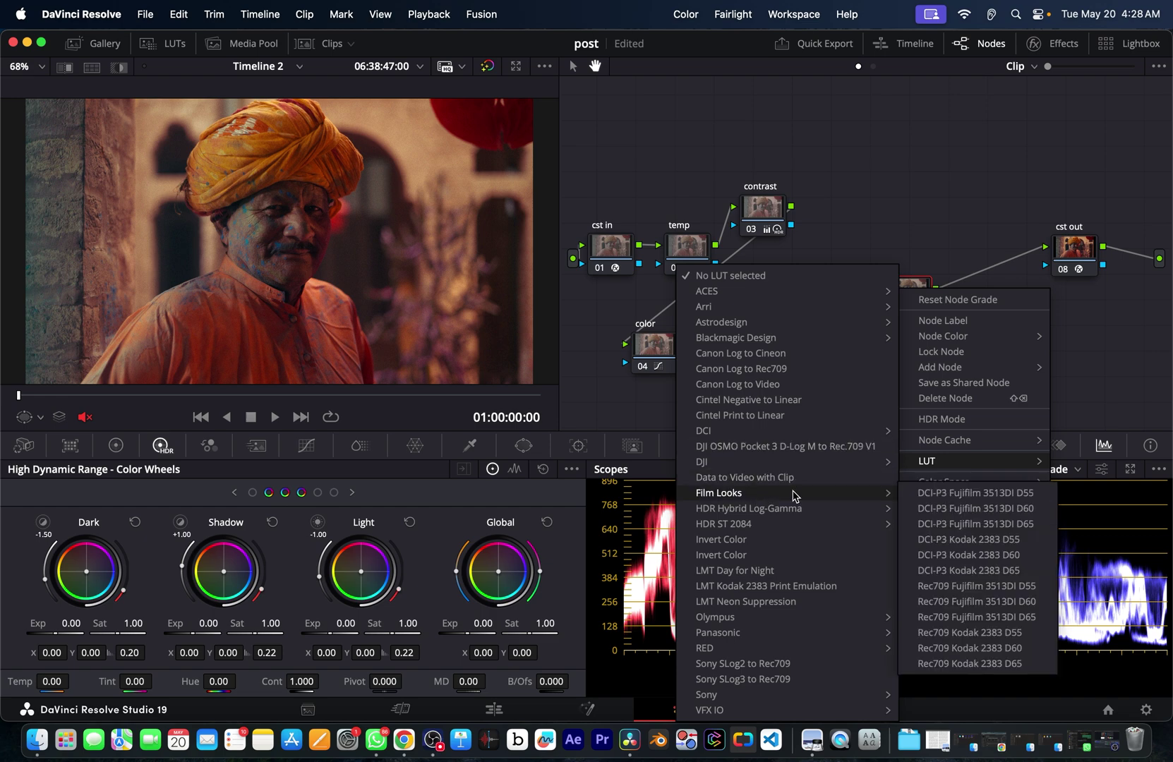
click(1012, 648)
click(739, 446)
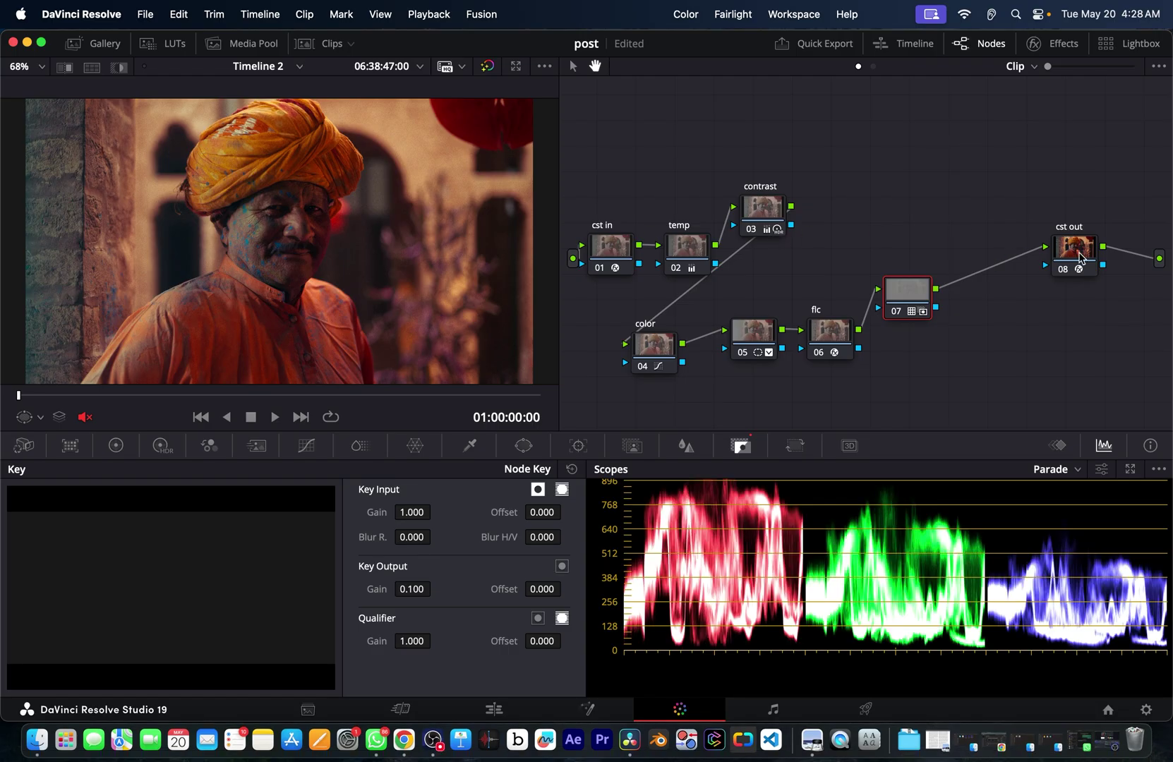
drag(1080, 258, 992, 257)
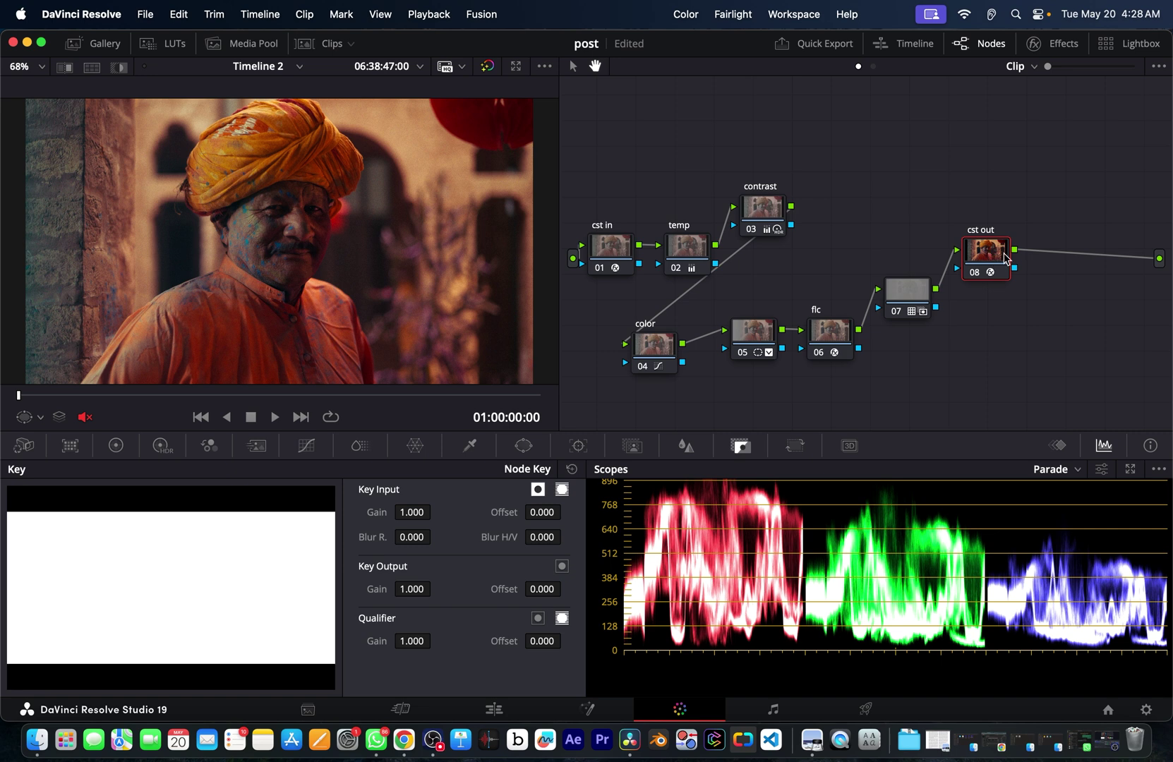
Step: Add a 'sharp' node after cst out with Mid/Detail 74, then add node 08 after node 07
key(alt+s)
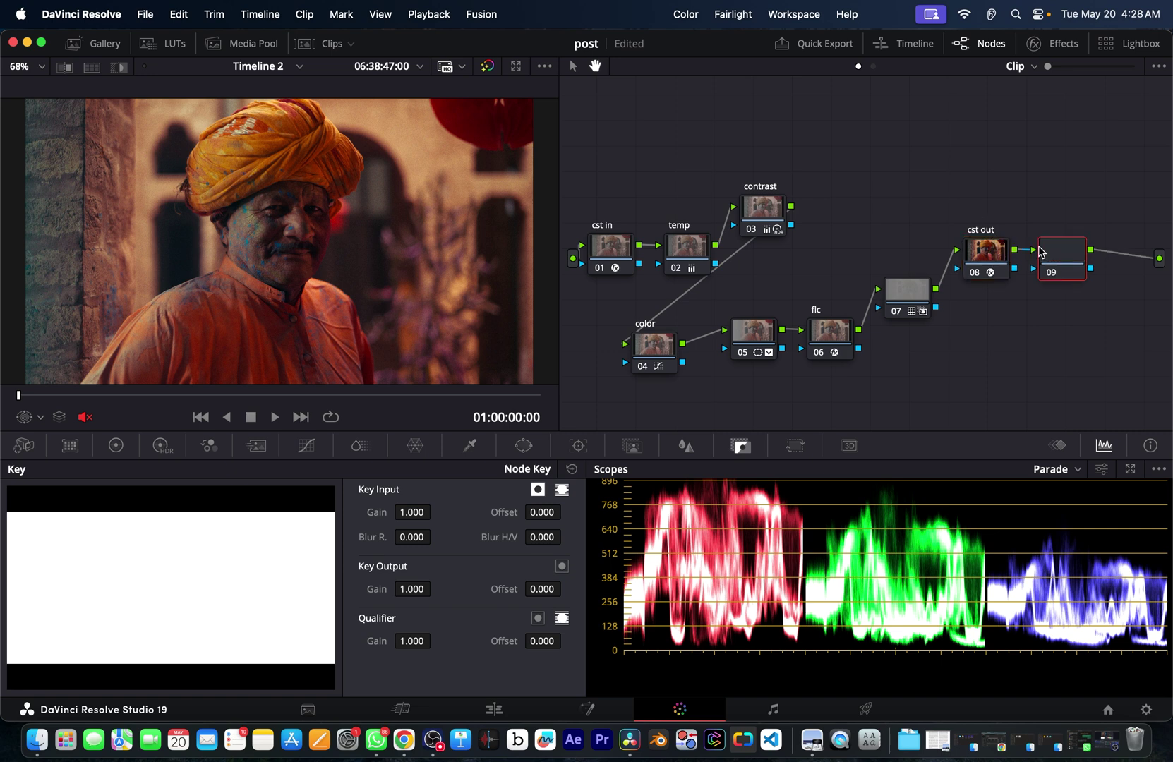
right_click(1057, 247)
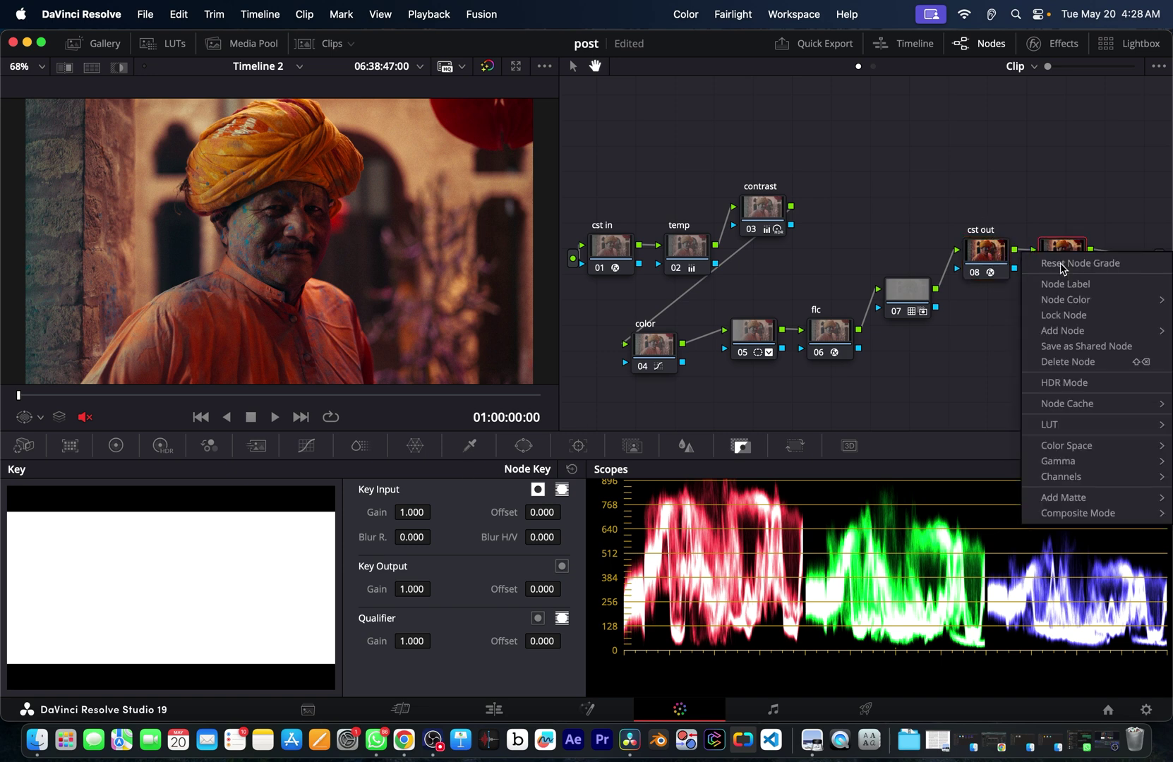
click(1067, 281)
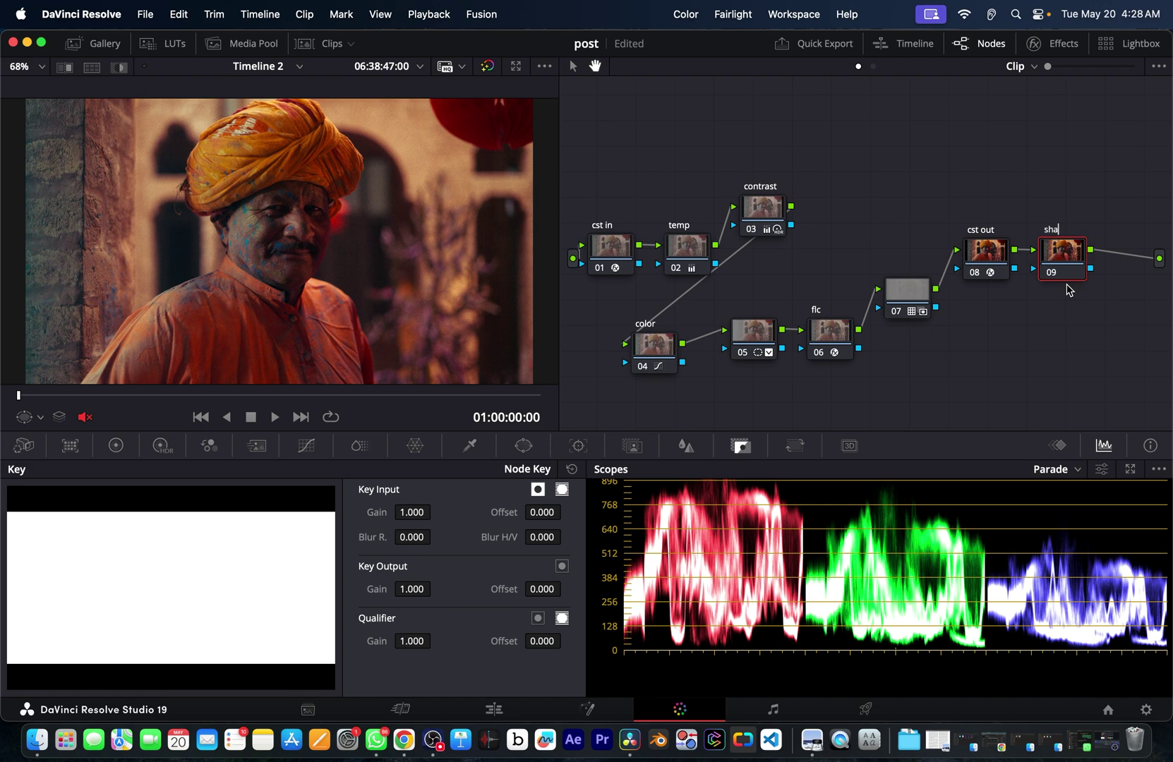
click(116, 445)
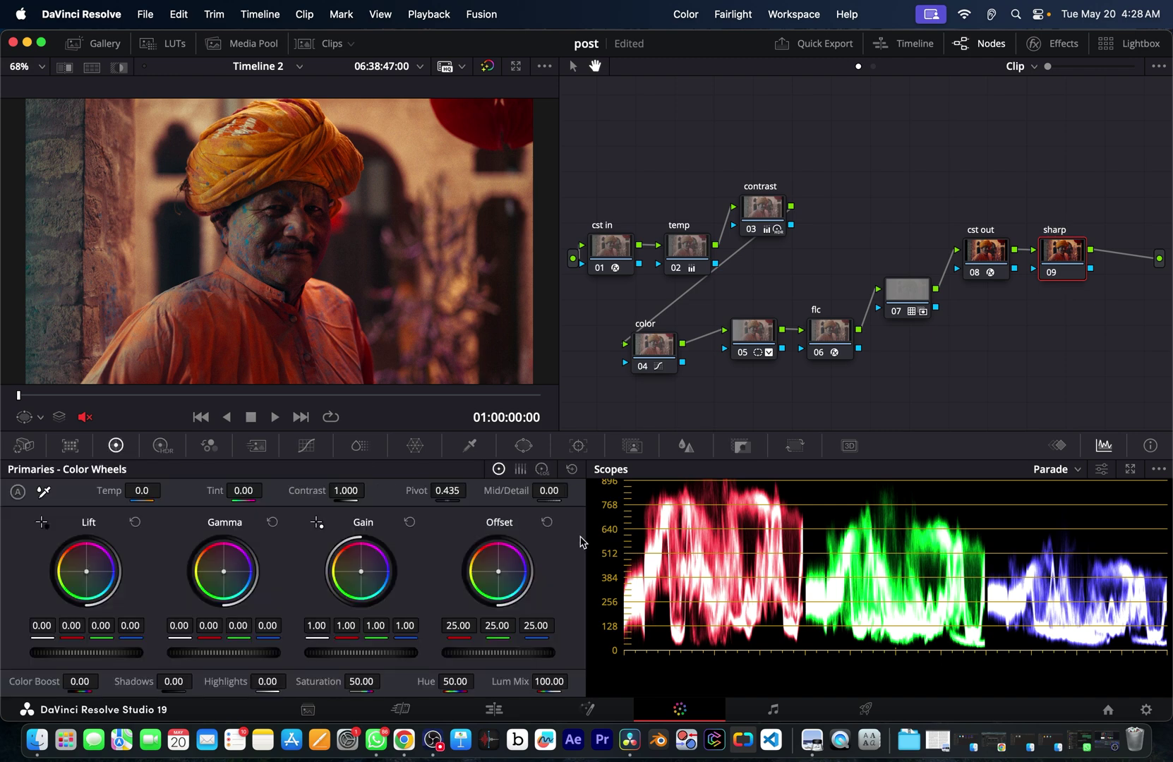
drag(549, 491, 573, 490)
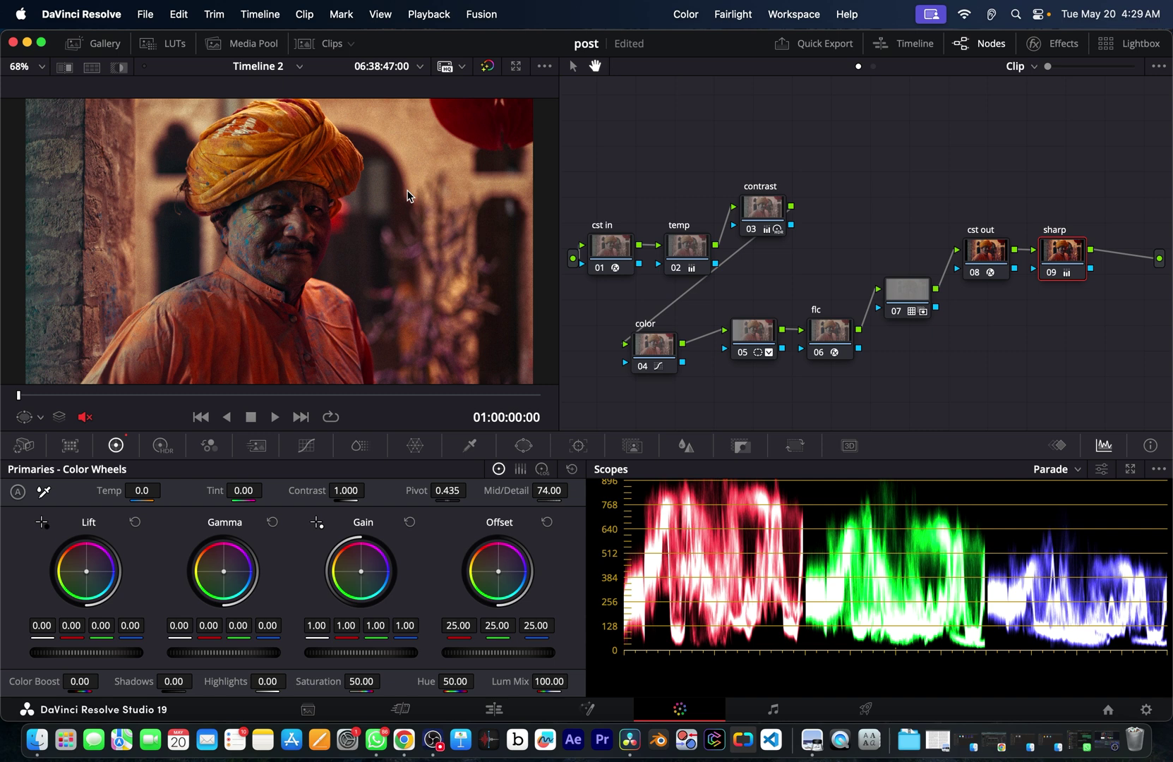
drag(913, 293, 832, 399)
key(alt+s)
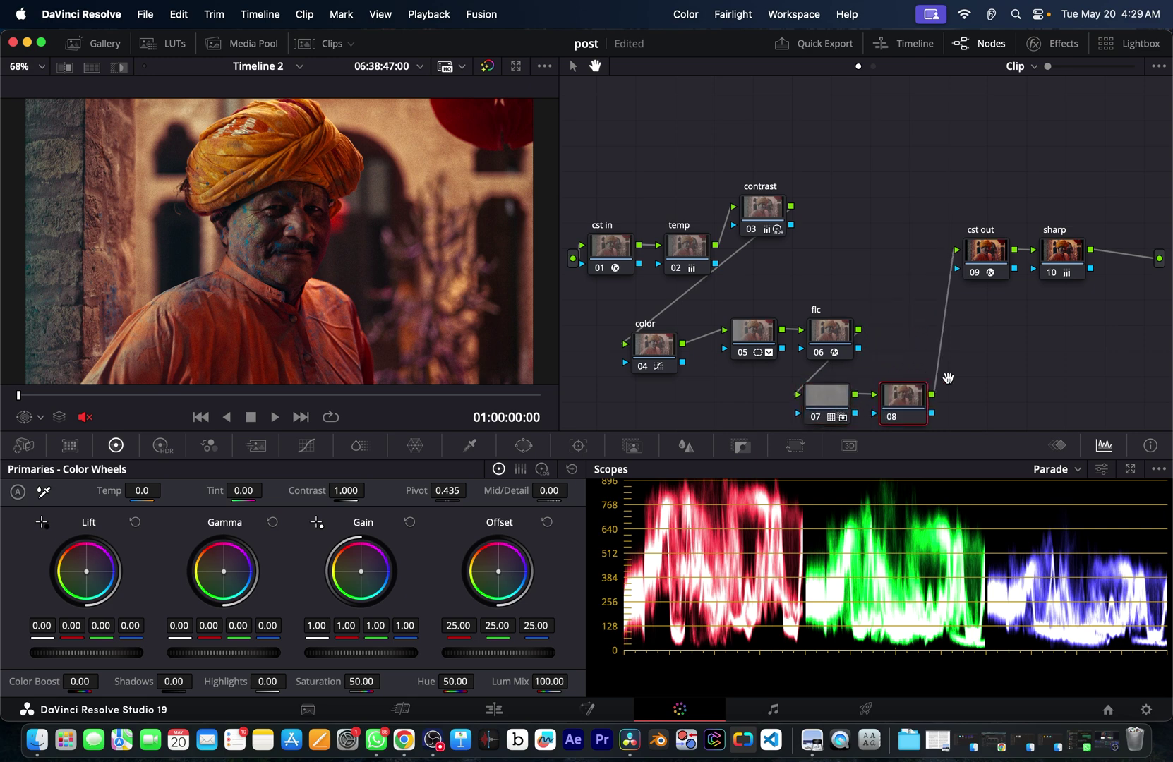
Step: Search the effects library for 'dep' and apply Depth Map to node 08
click(1043, 43)
click(1148, 96)
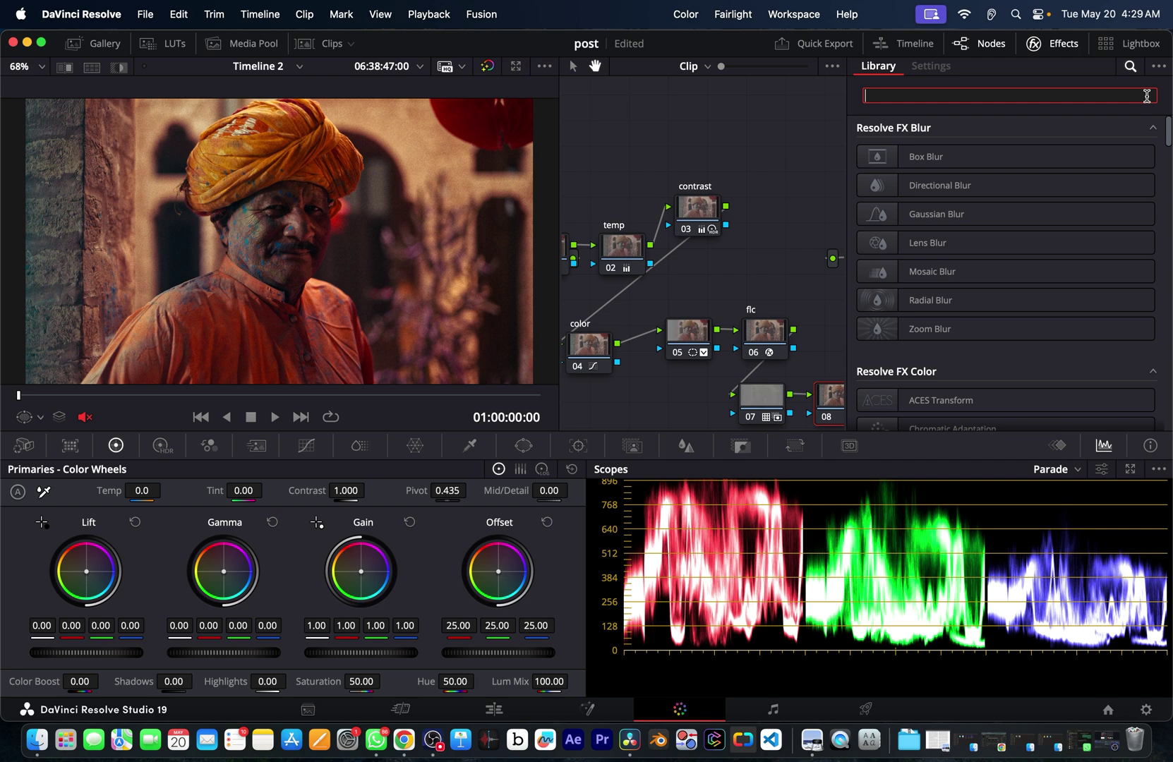
text(dep)
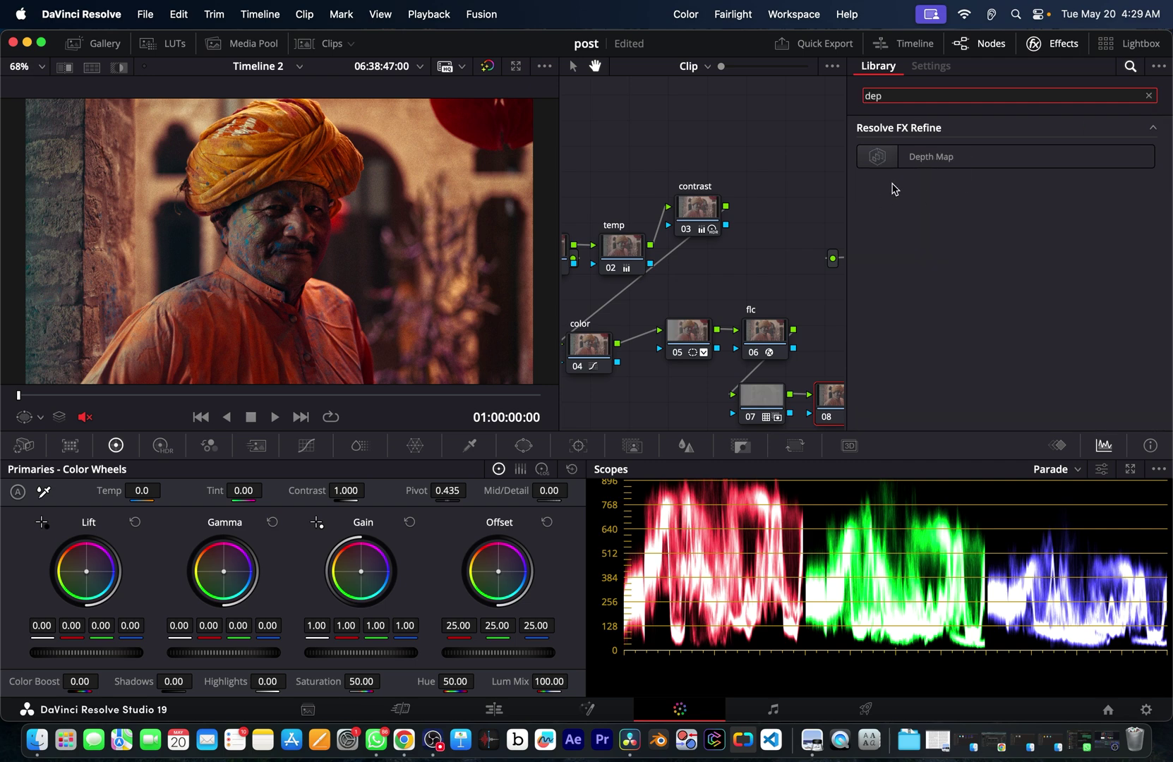
drag(943, 158, 833, 408)
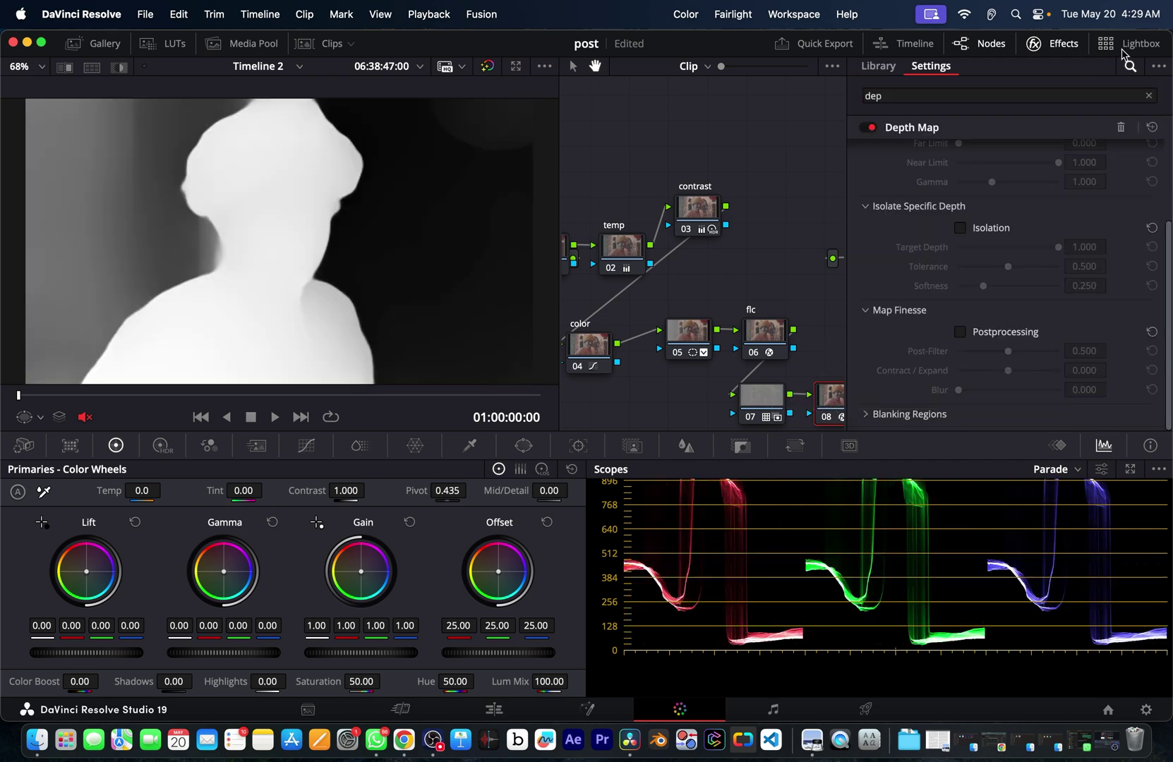
scroll(942, 212, up, 5)
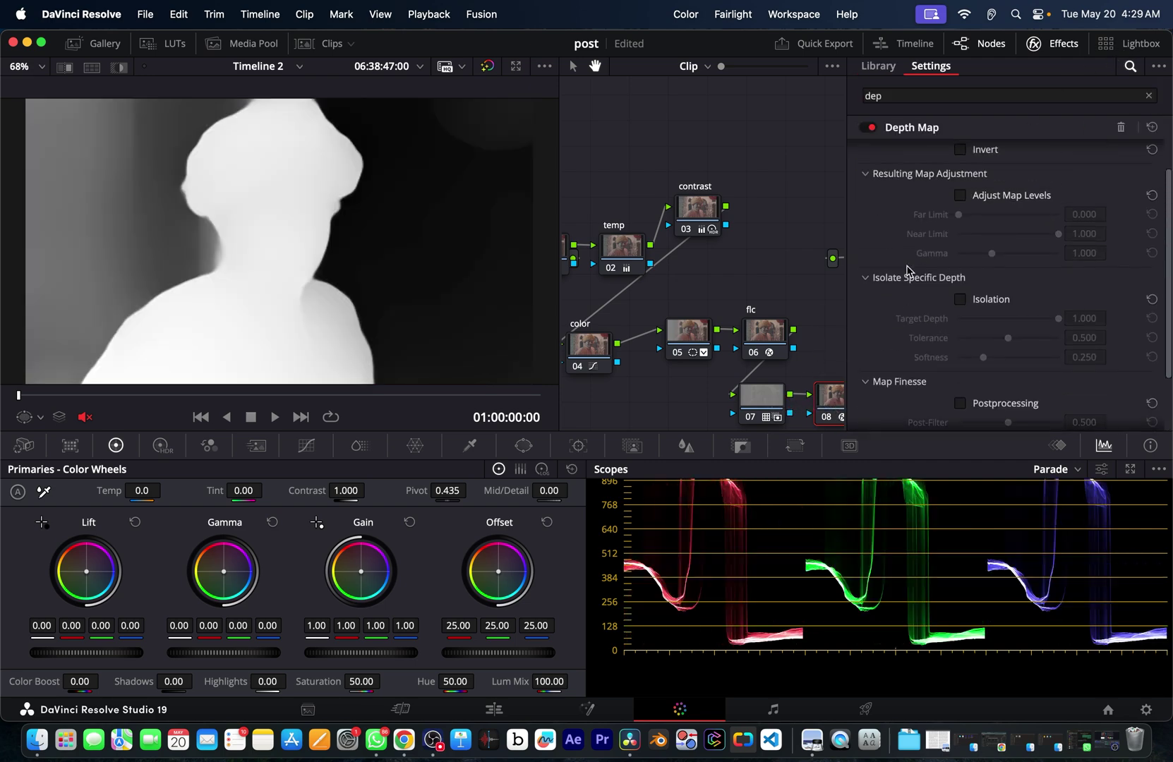
click(25, 66)
click(98, 97)
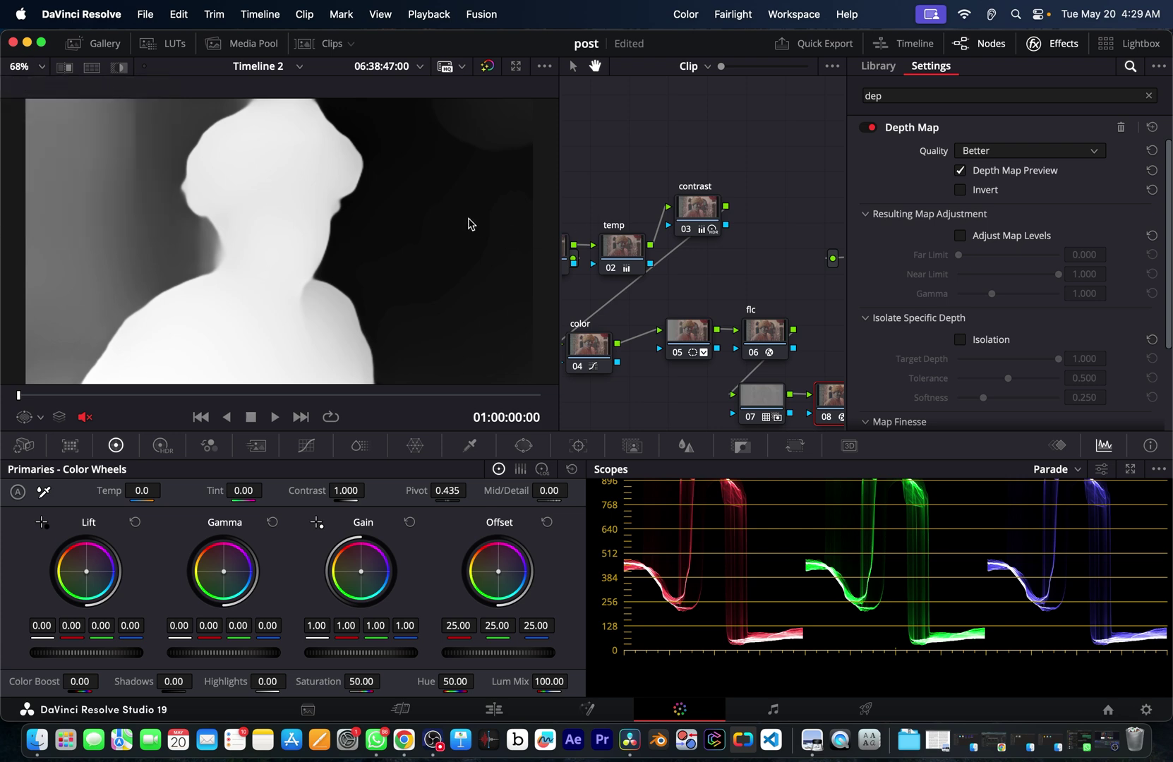
Step: Invert the depth map, set Near Limit 0.736 and Gamma 0.953, and save the project
click(960, 190)
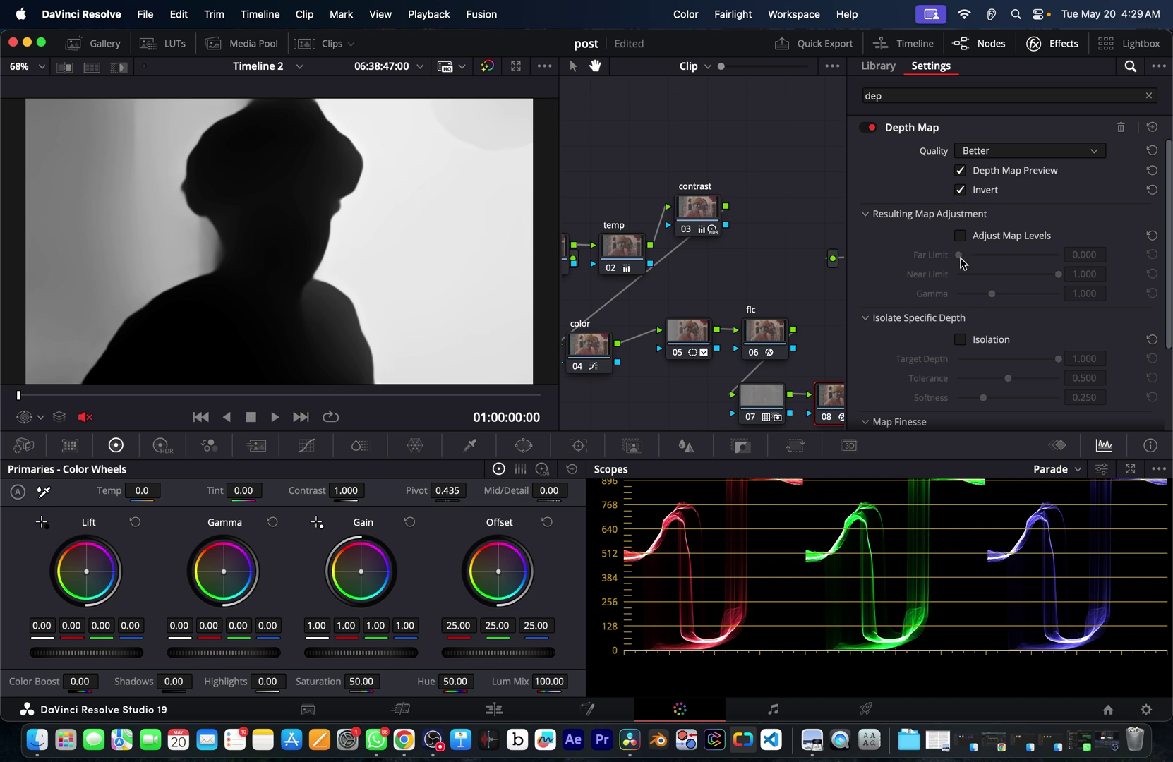
click(960, 235)
drag(959, 255, 954, 257)
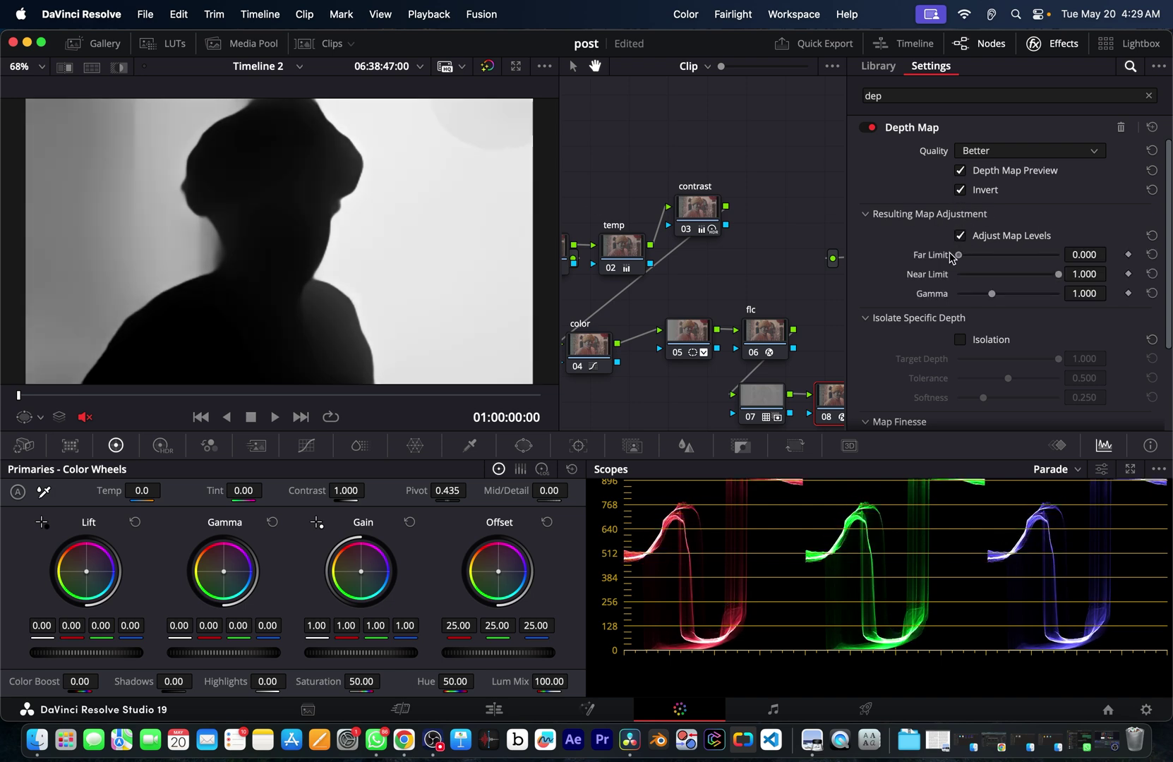
drag(1059, 274, 989, 296)
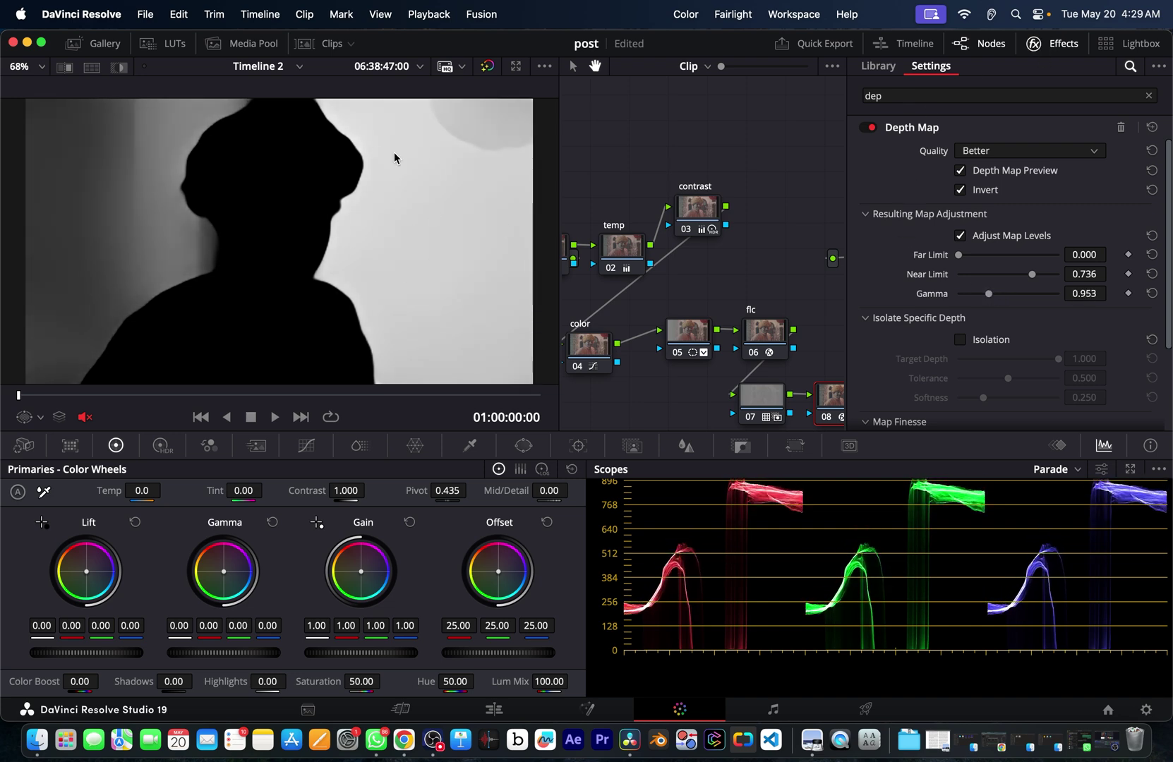
key(super+s)
Step: Turn off the Depth Map preview, close the effects library, and raise node 08
click(960, 171)
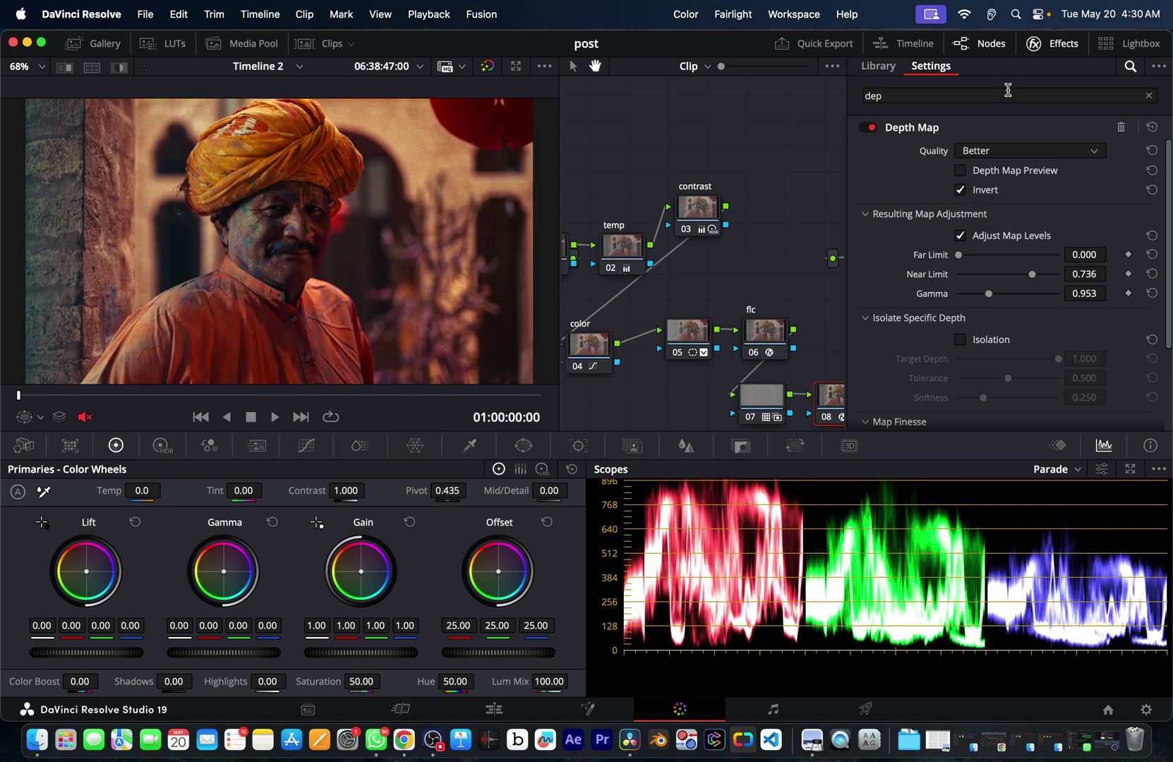
click(1045, 47)
drag(902, 416, 901, 383)
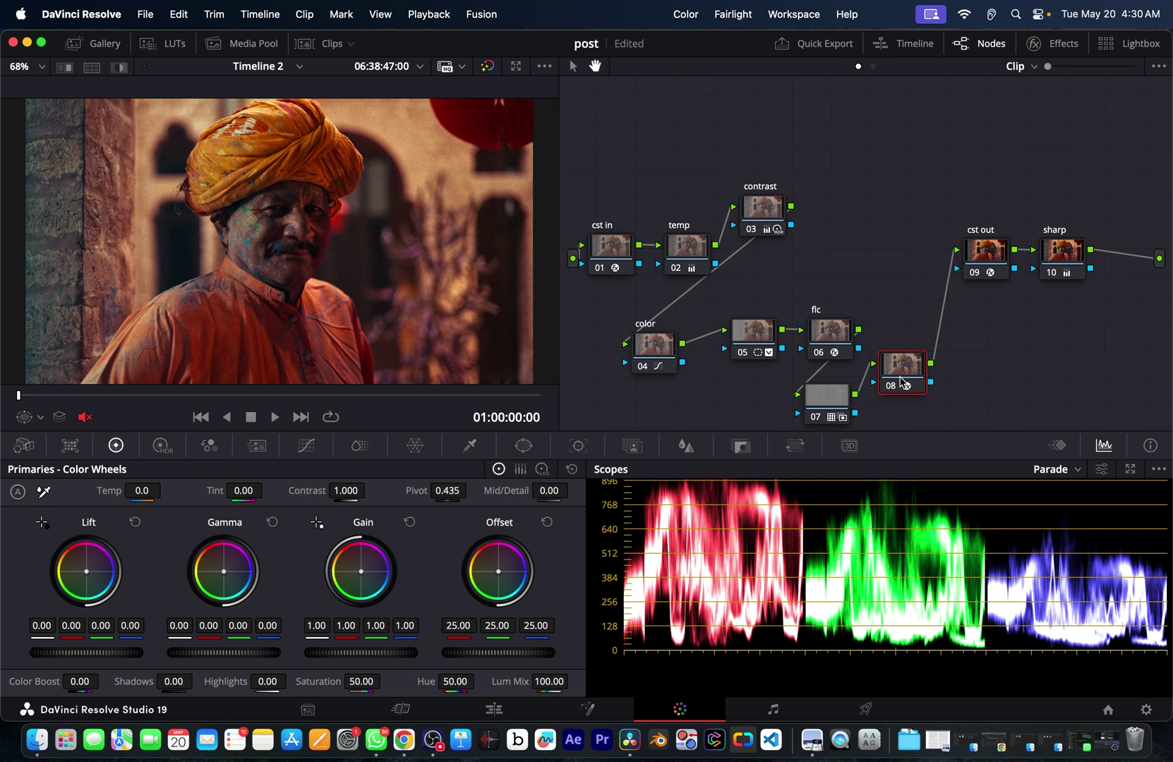
Step: Add node 09 keyed by node 08's depth map output and show the HDR wheels
key(alt+s)
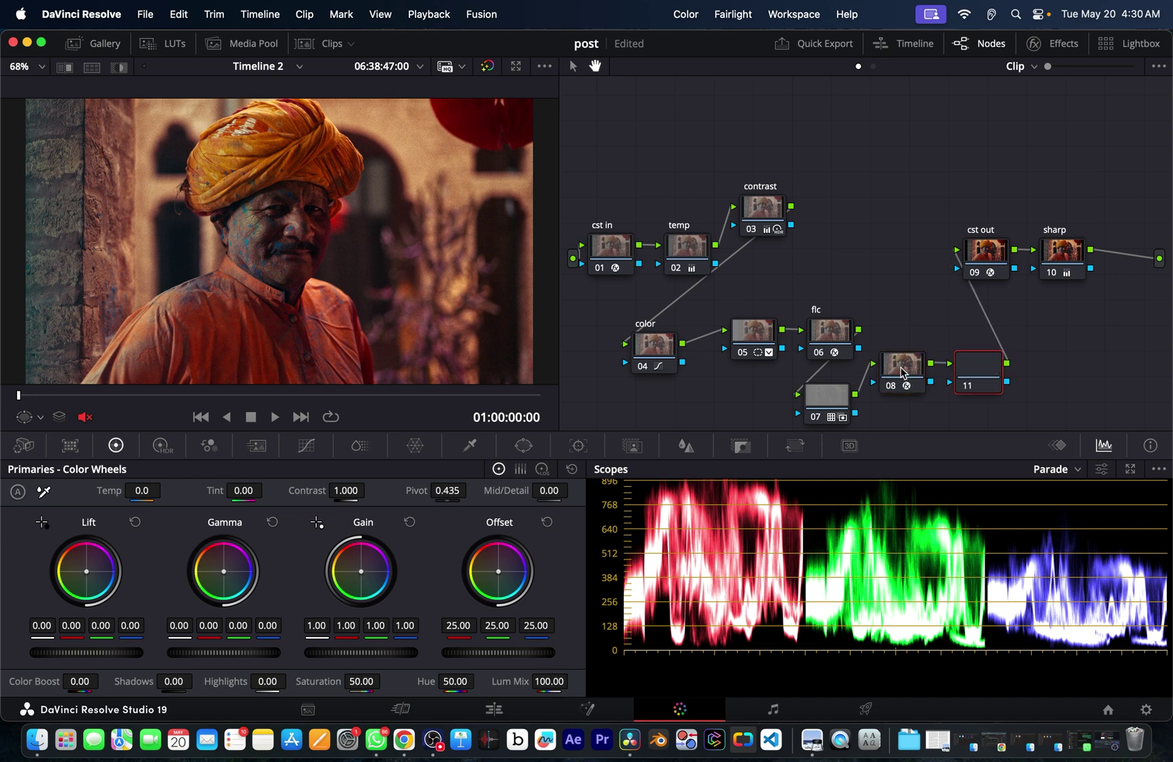
drag(930, 381, 950, 382)
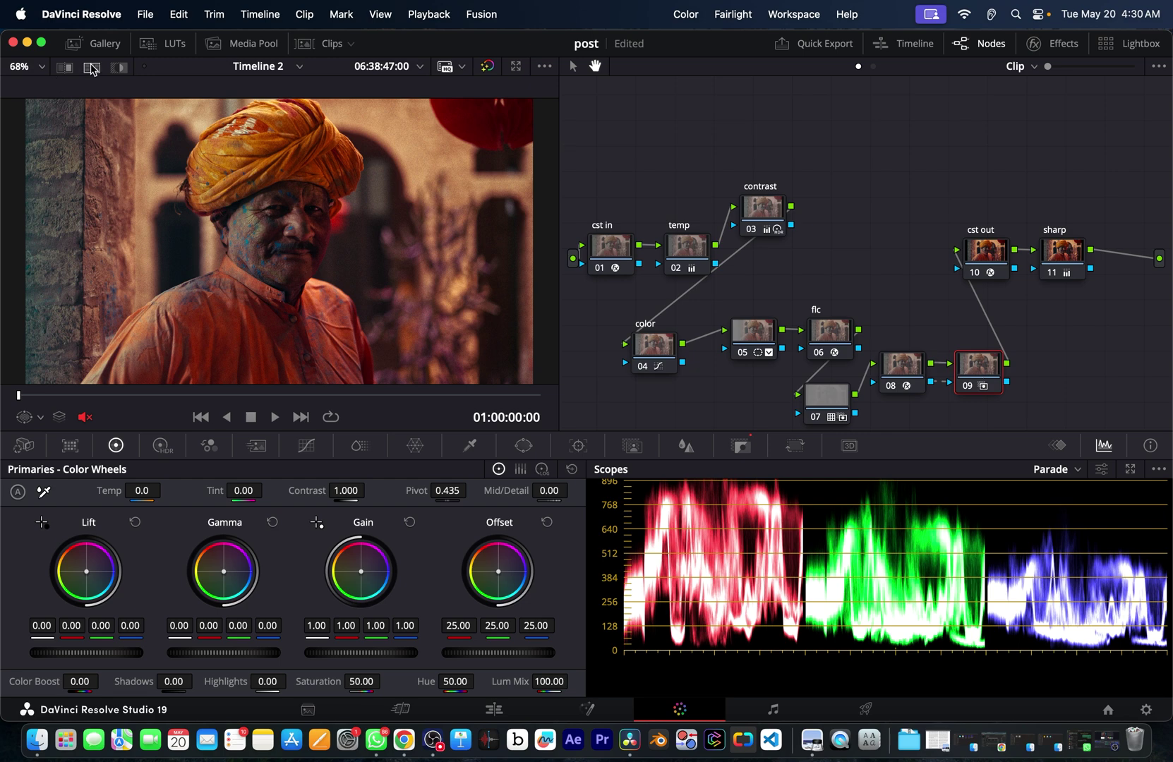
click(112, 68)
click(113, 68)
click(165, 448)
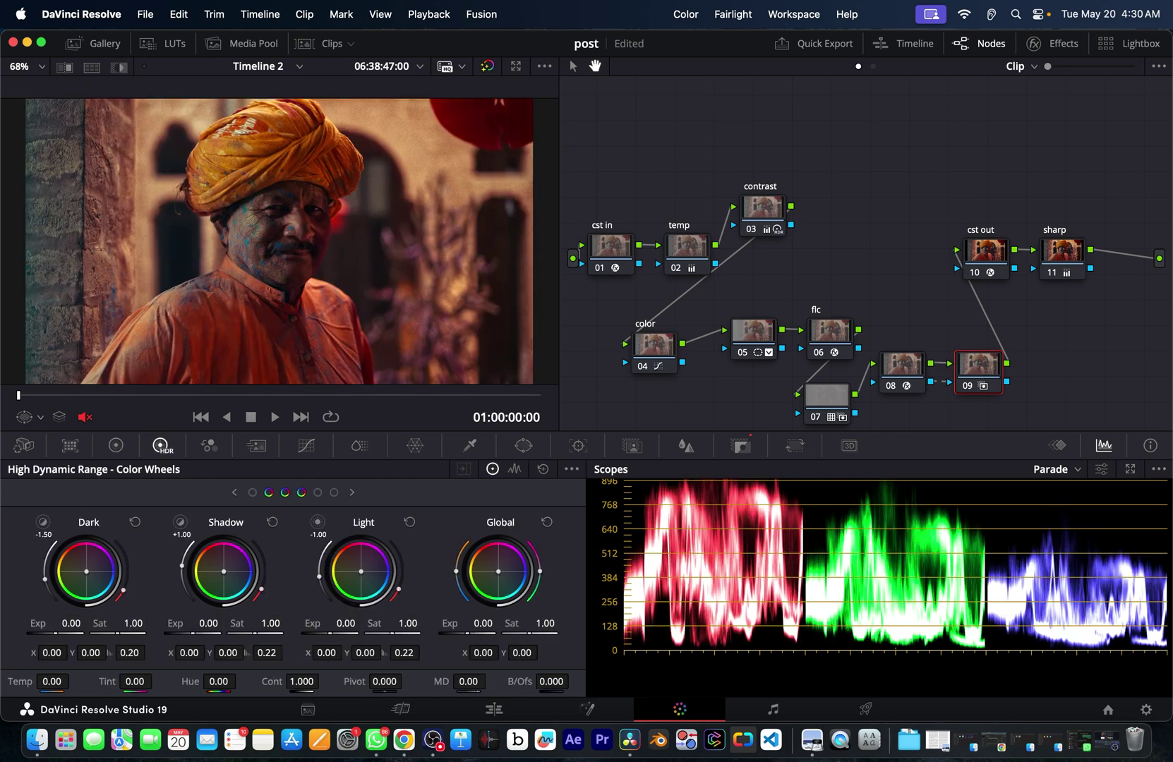
Step: Set Global exposure -0.30, Light exposure -0.28, and Global wheel X 0.02 / Y -0.02
drag(483, 624, 467, 631)
drag(353, 624, 329, 644)
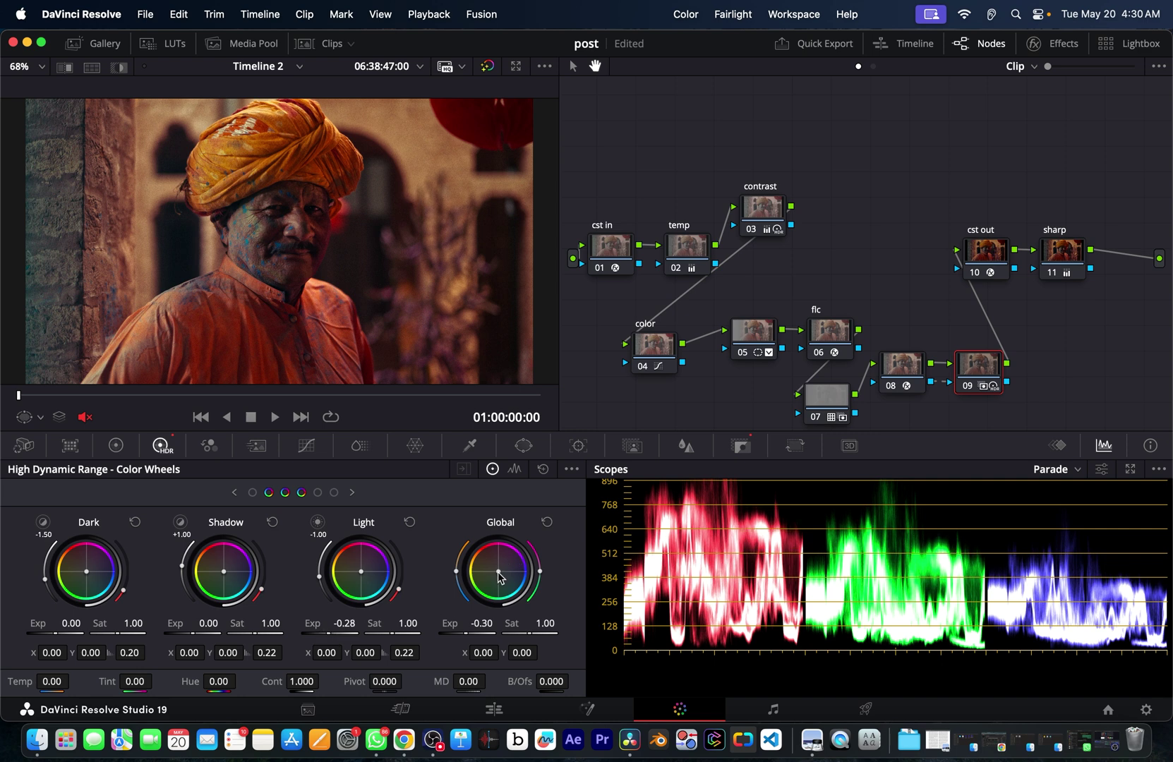
drag(499, 571, 501, 572)
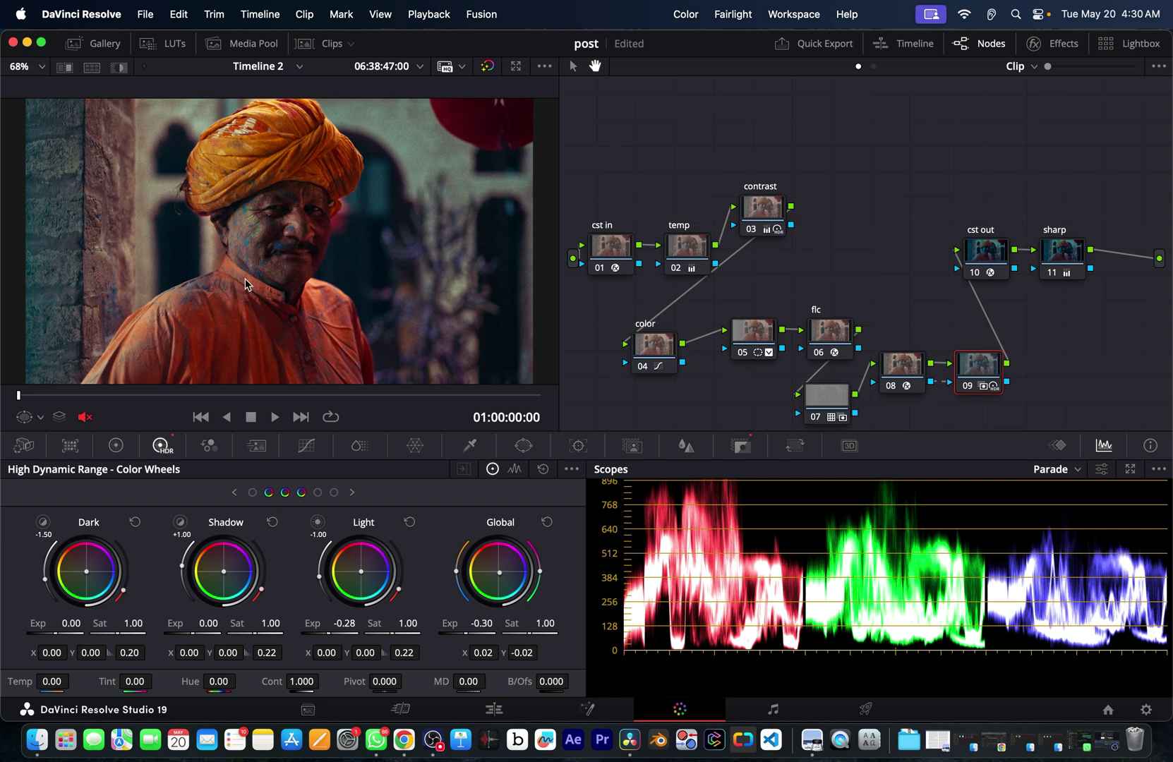
click(969, 386)
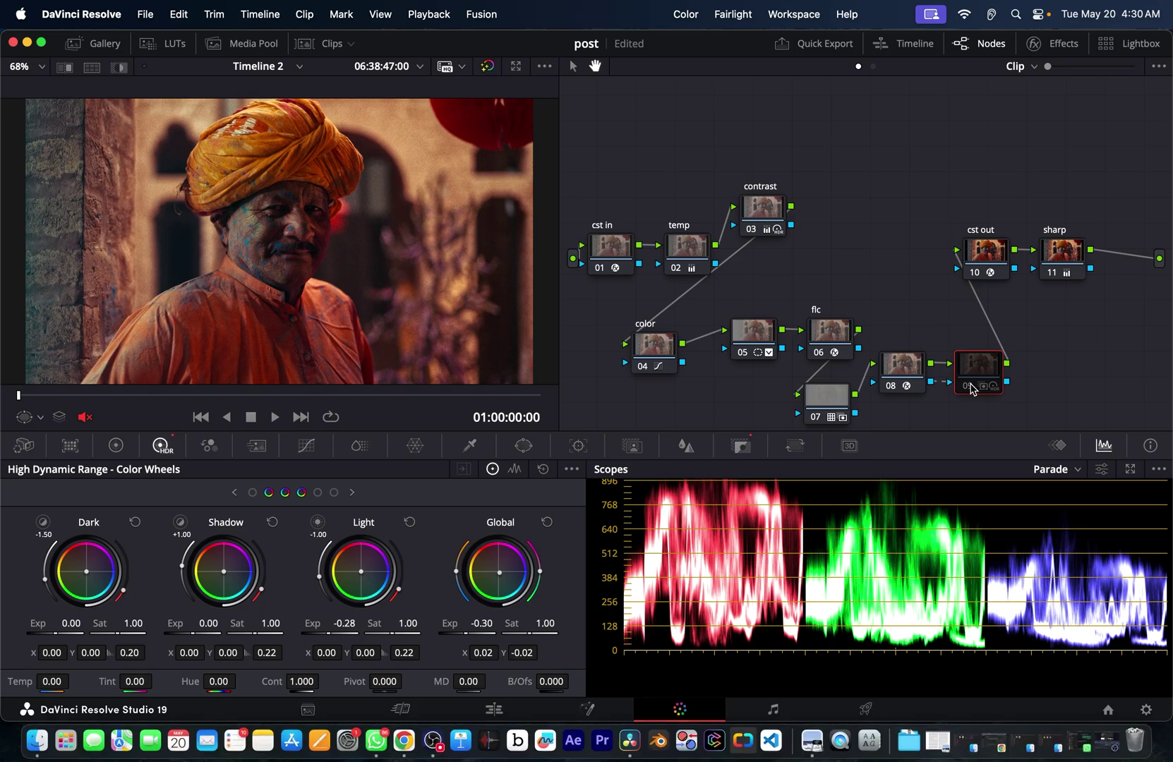
click(969, 386)
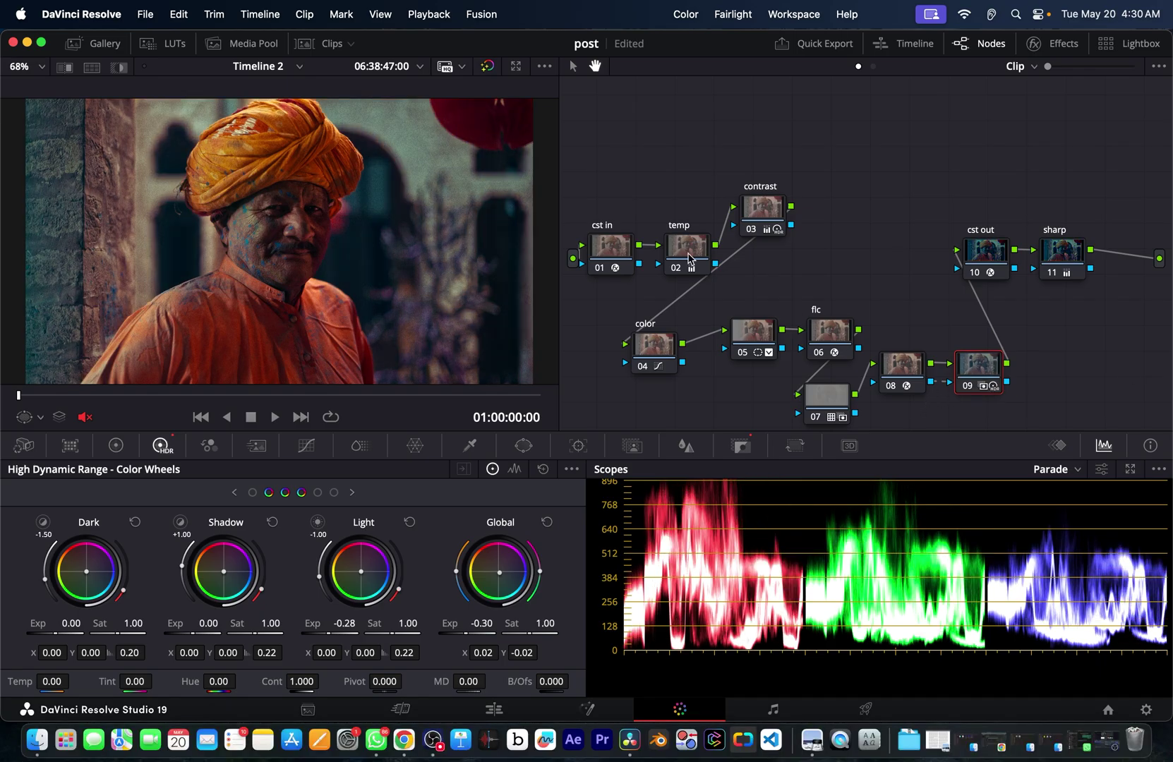